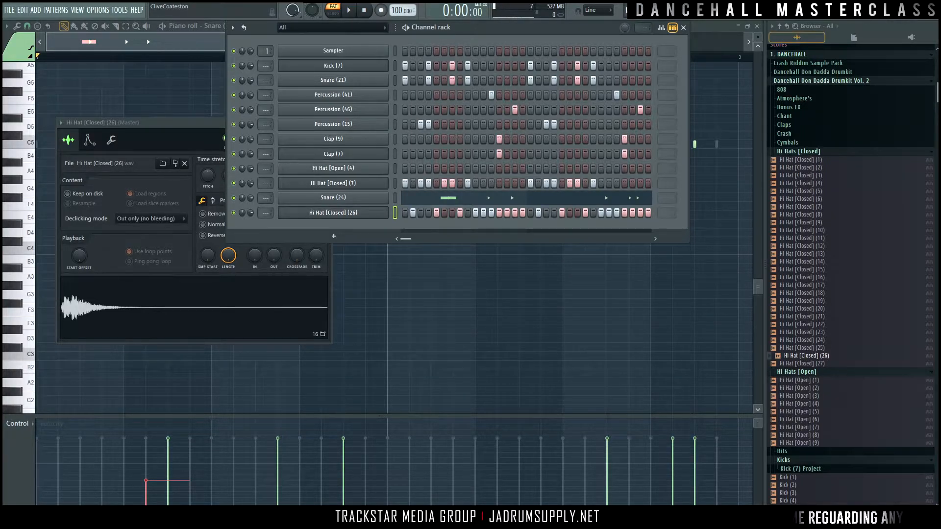
Step: Solo the Kick (7) channel, show the mixer and check the kick's sampler settings
right_click(234, 66)
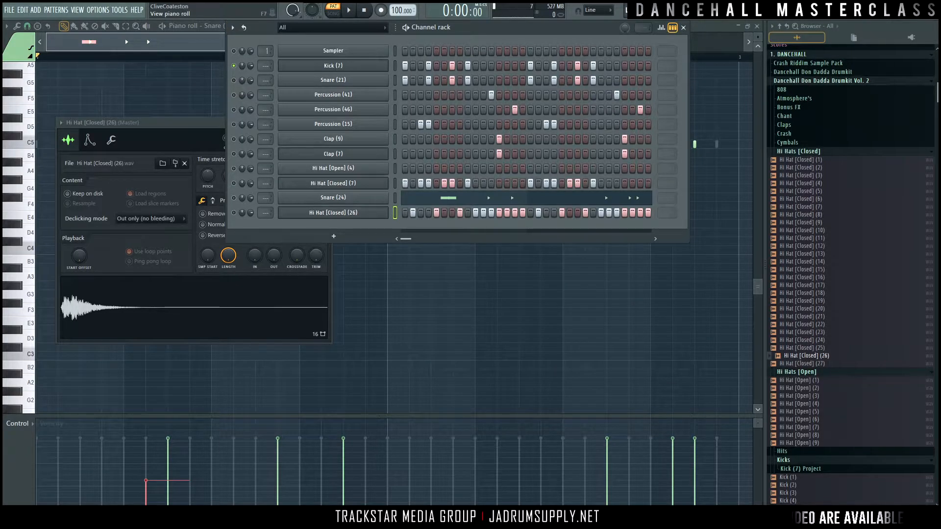
key(F9)
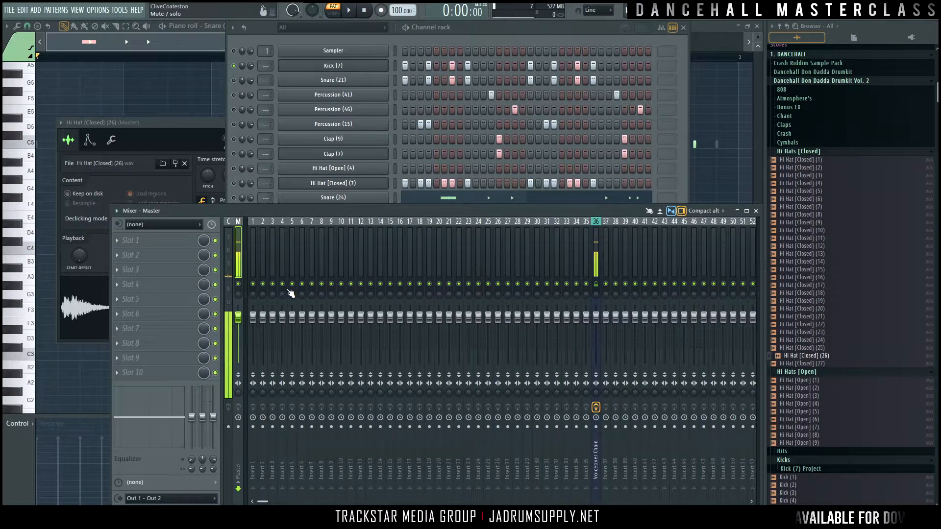
click(333, 66)
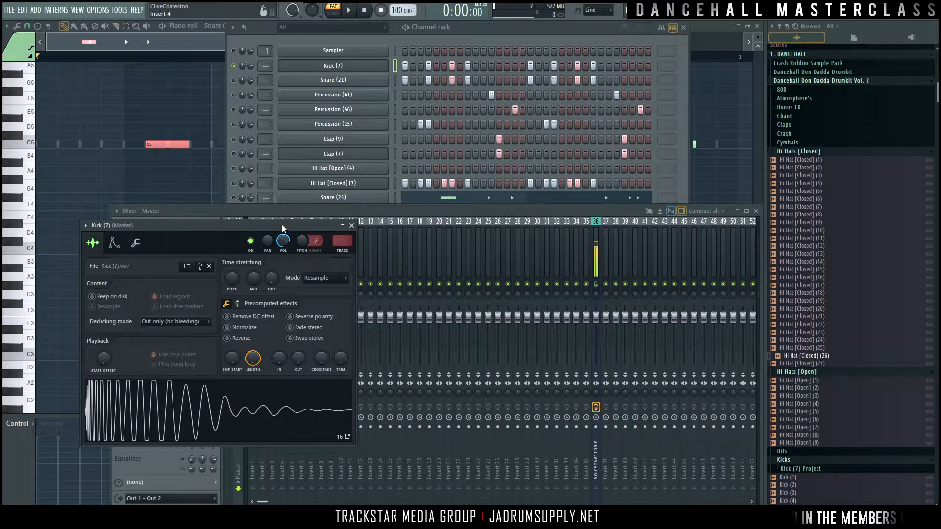
click(351, 225)
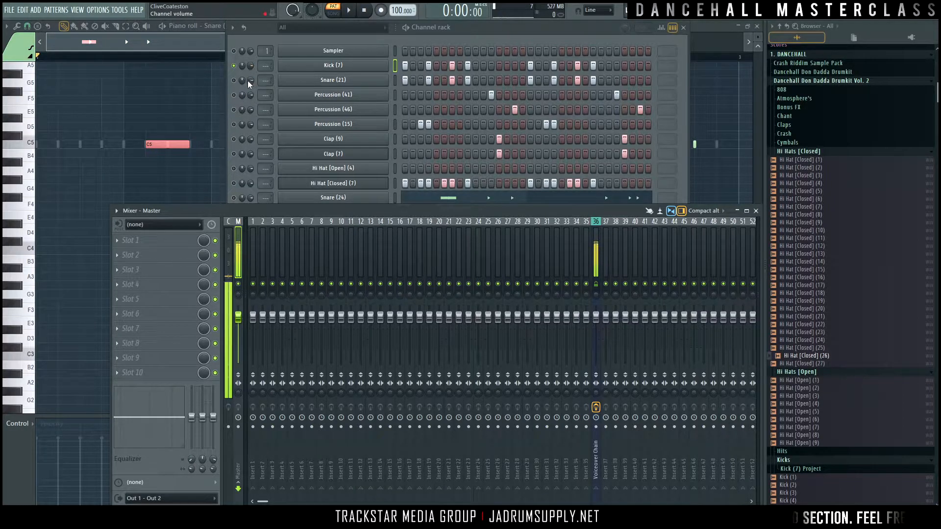
Step: Try the Kick (7) channel's panning and audition the soloed kick pattern
click(242, 64)
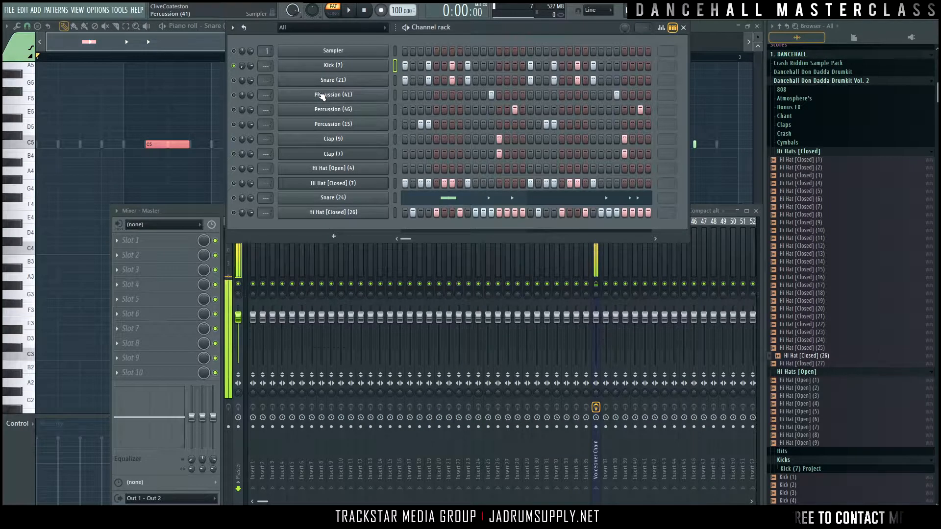
key(space)
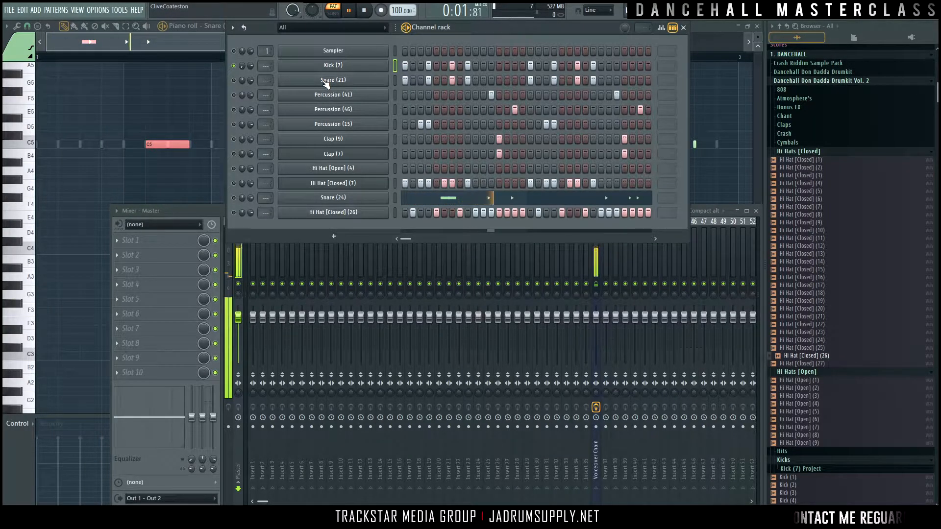
key(space)
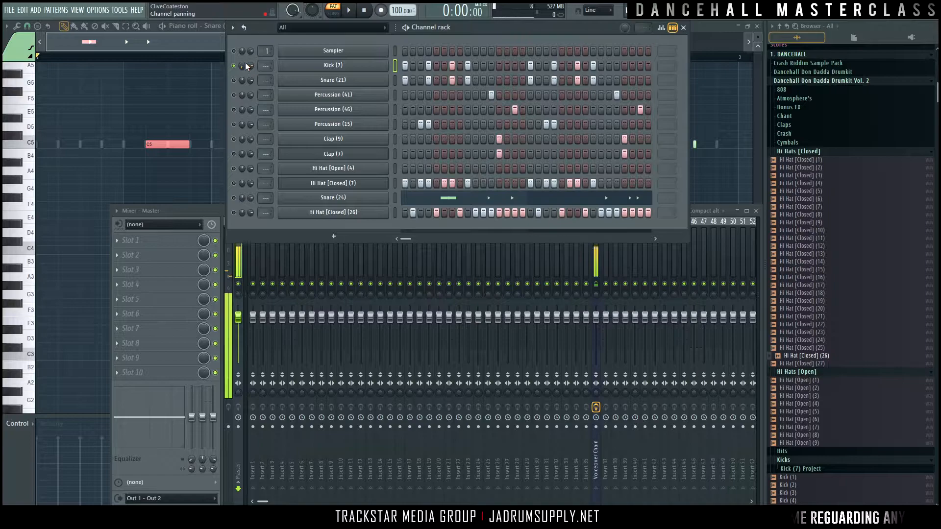
key(space)
key(space)
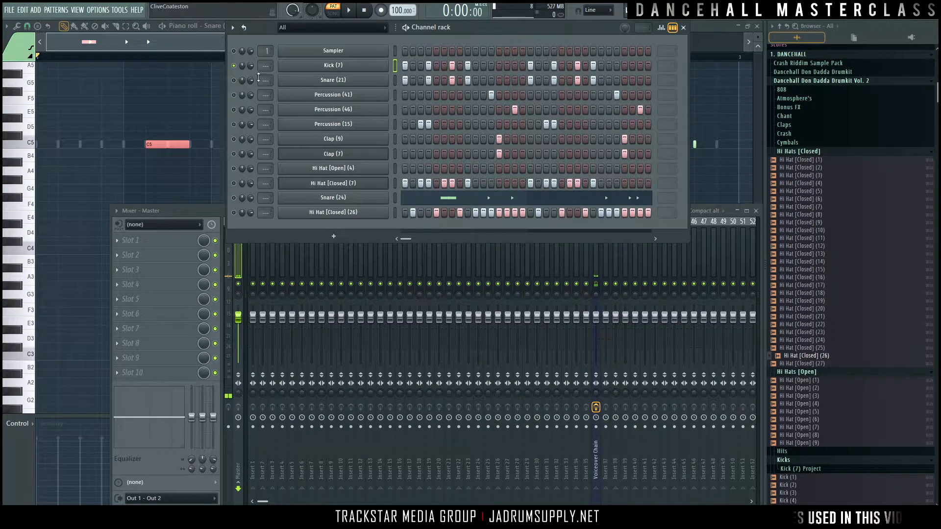
Step: Route Kick (7) to mixer insert 1 and turn that track's stereo separation toward merged while auditioning the kick
click(255, 260)
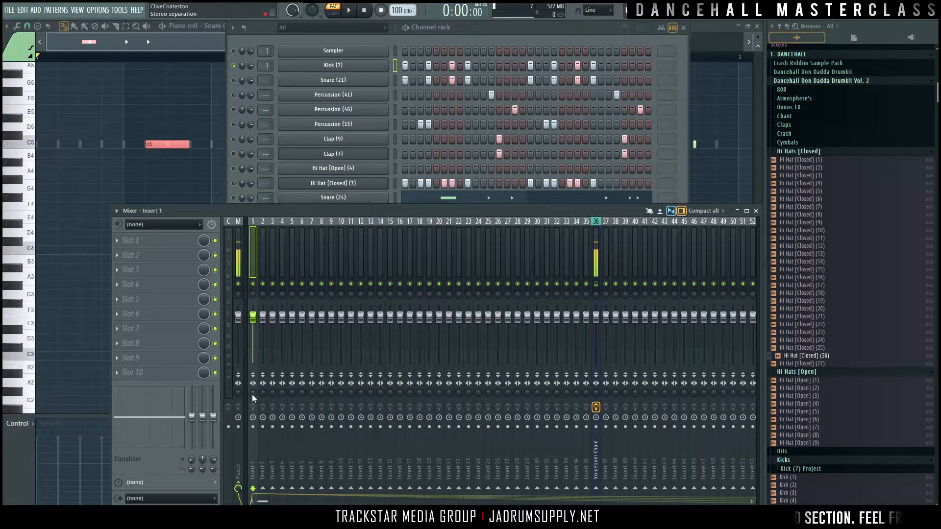
drag(252, 394, 252, 441)
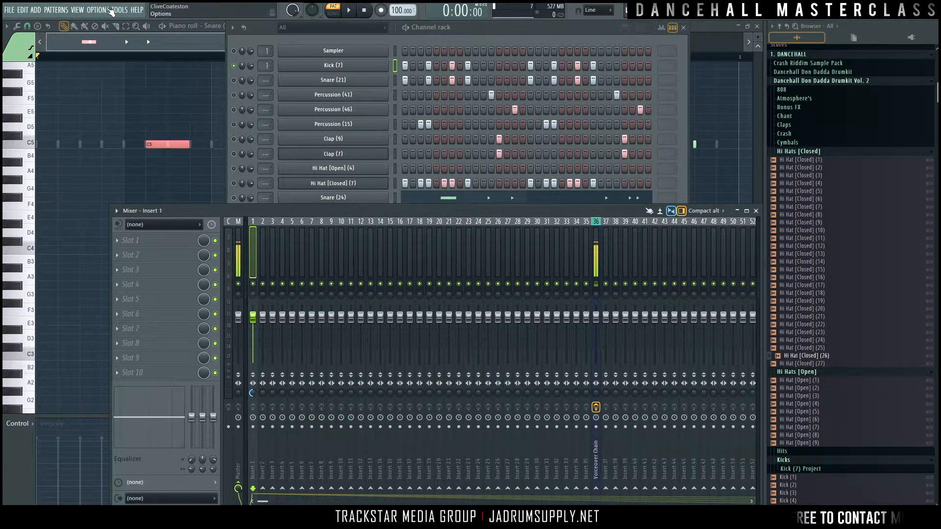
key(space)
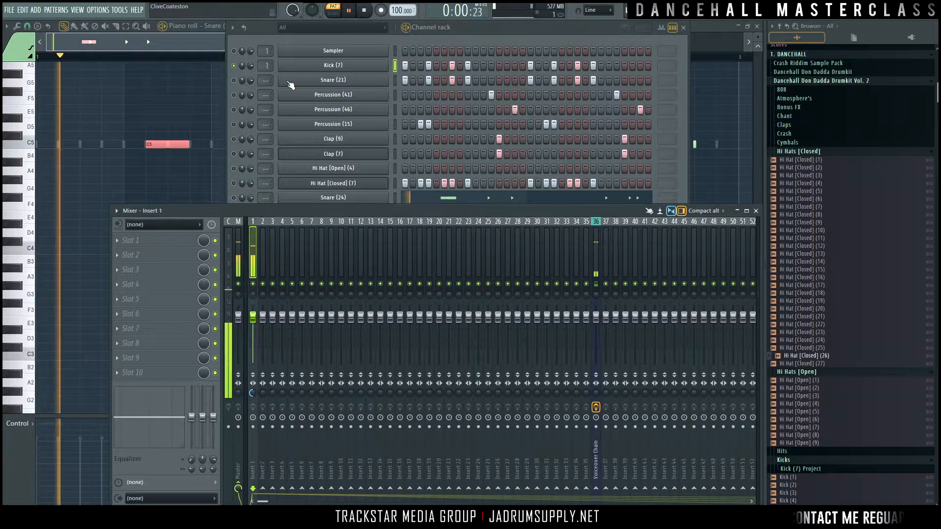
key(space)
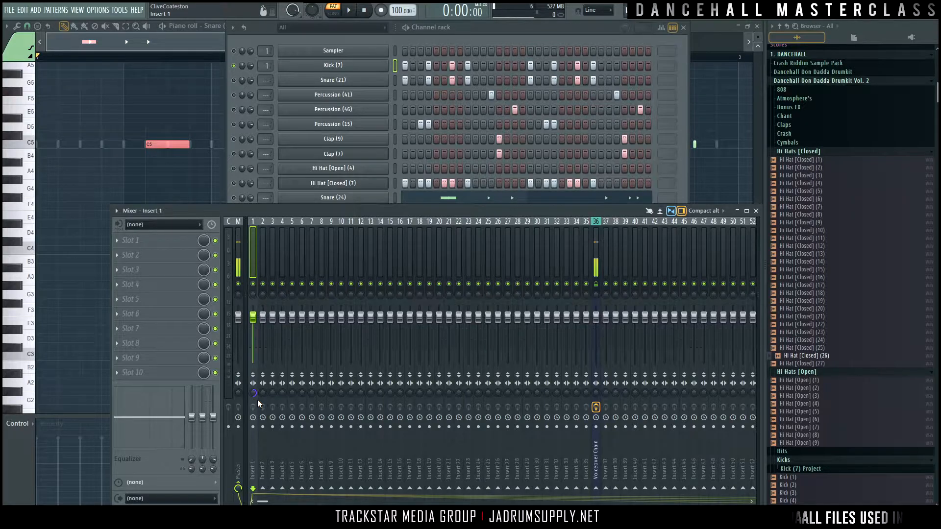
key(space)
key(space)
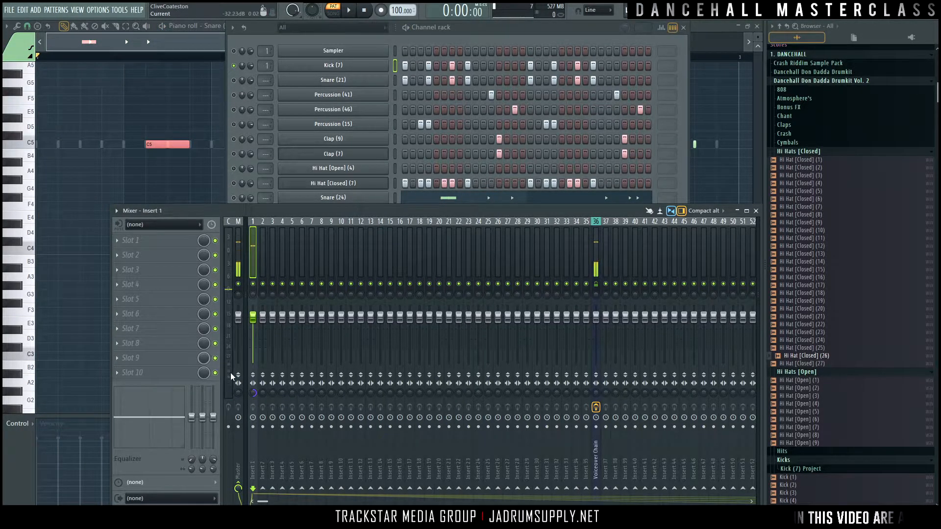
drag(252, 389, 253, 395)
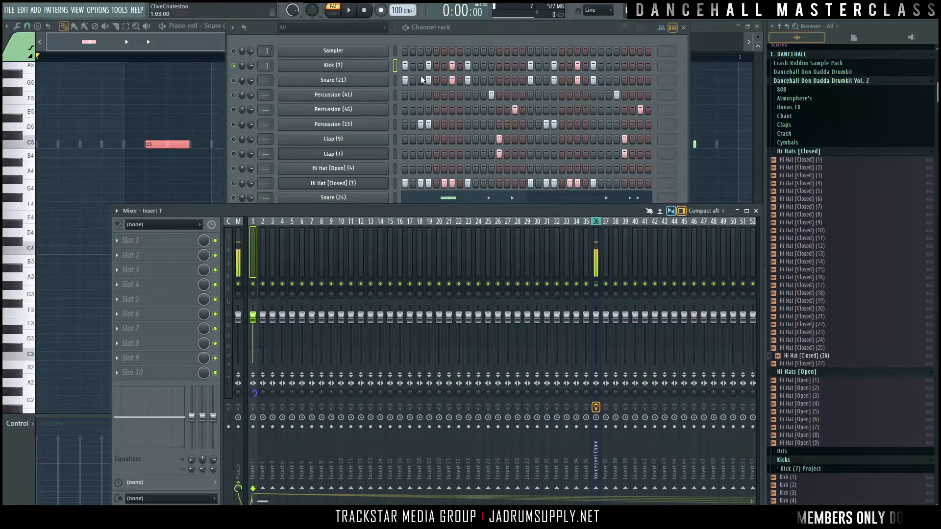
Step: Select all the drum channels and route them to consecutive mixer tracks starting at insert 1
double_click(394, 66)
right_click(395, 51)
click(258, 255)
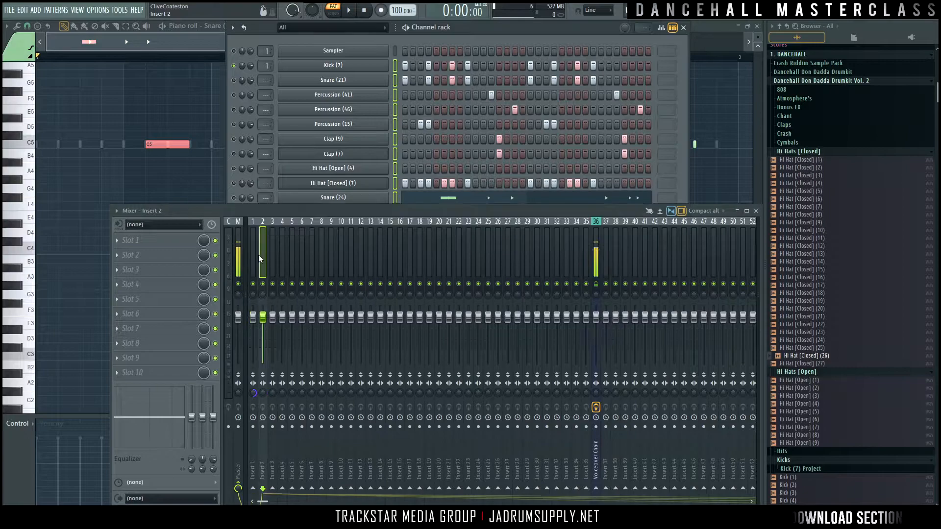
click(269, 261)
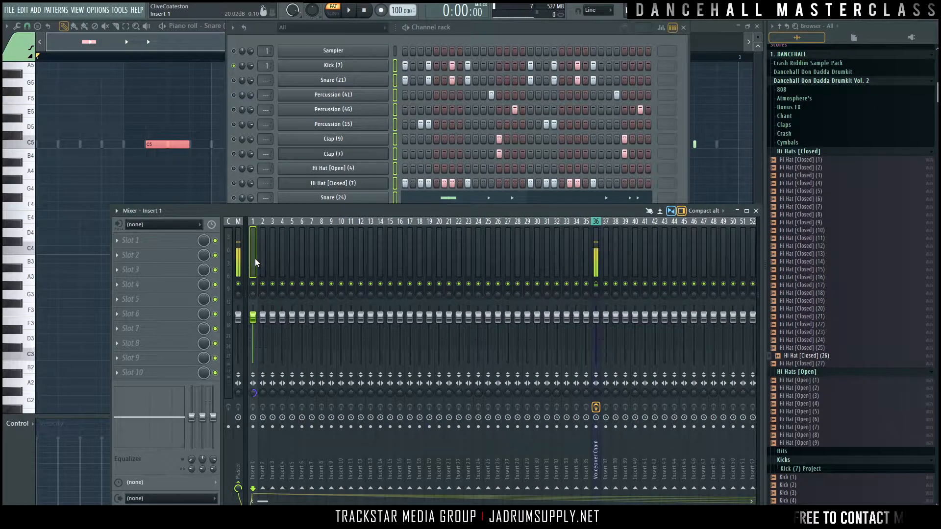
key(ctrl+l)
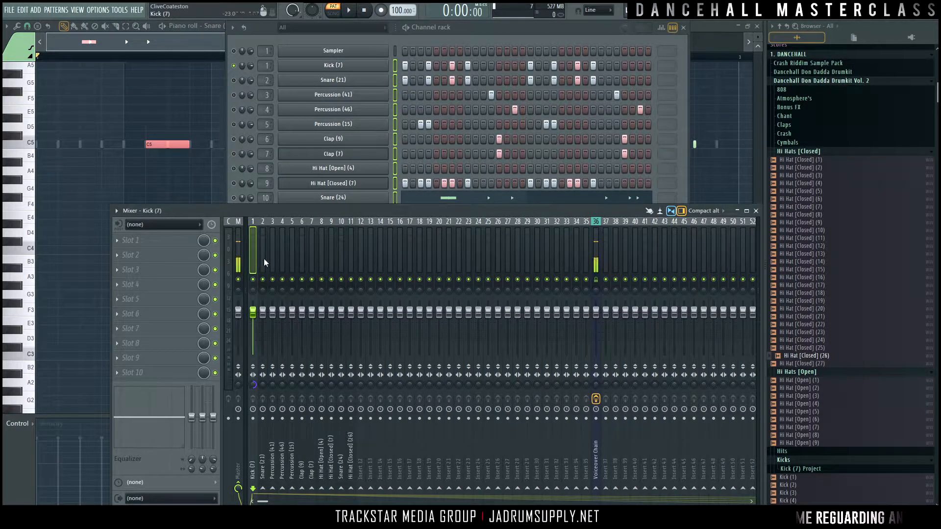
Step: Change the mixer layout to Wide 3
click(711, 211)
click(705, 212)
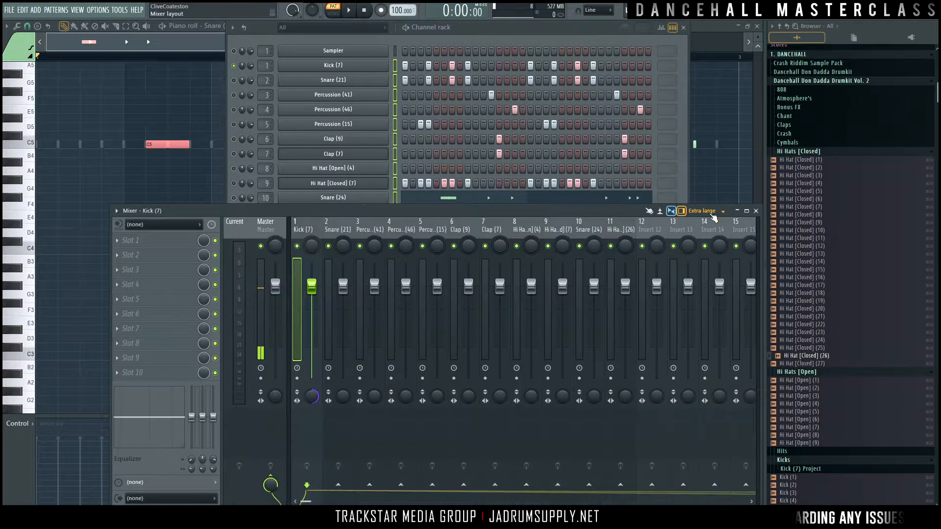
click(706, 212)
click(706, 212)
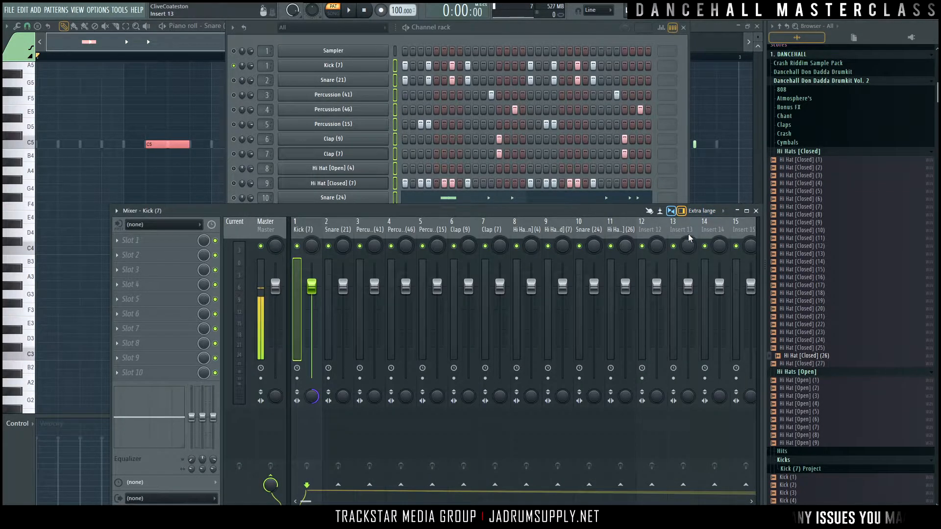
click(714, 214)
click(714, 215)
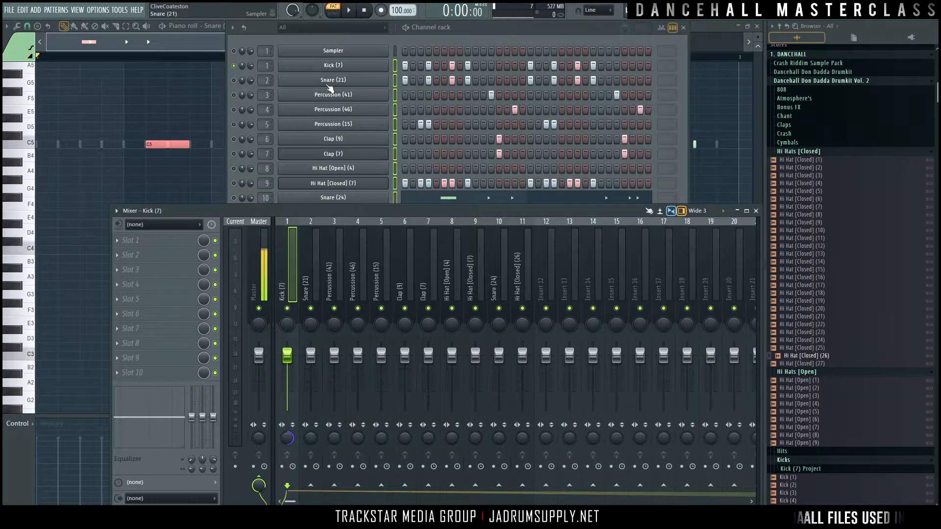
Step: Unsolo the kick and play the full drum pattern to check each channel's level in the mixer
right_click(234, 66)
key(space)
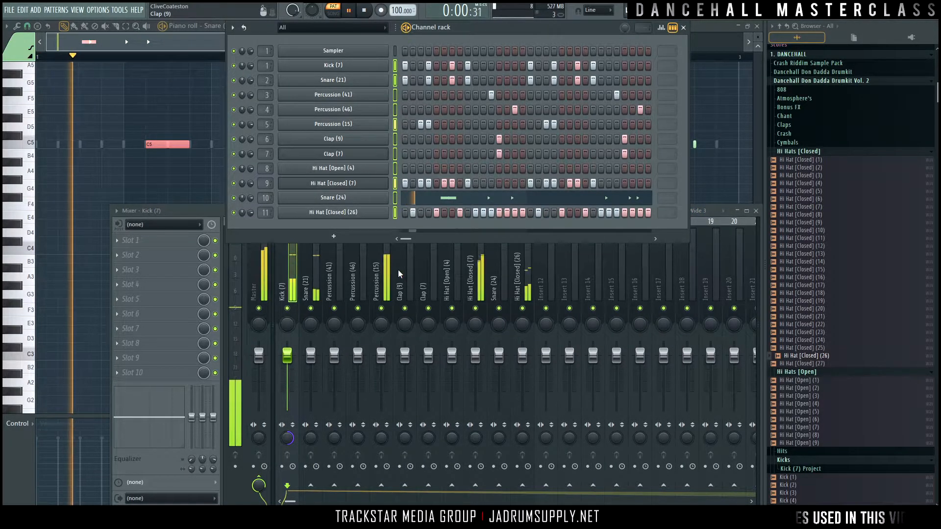
click(398, 270)
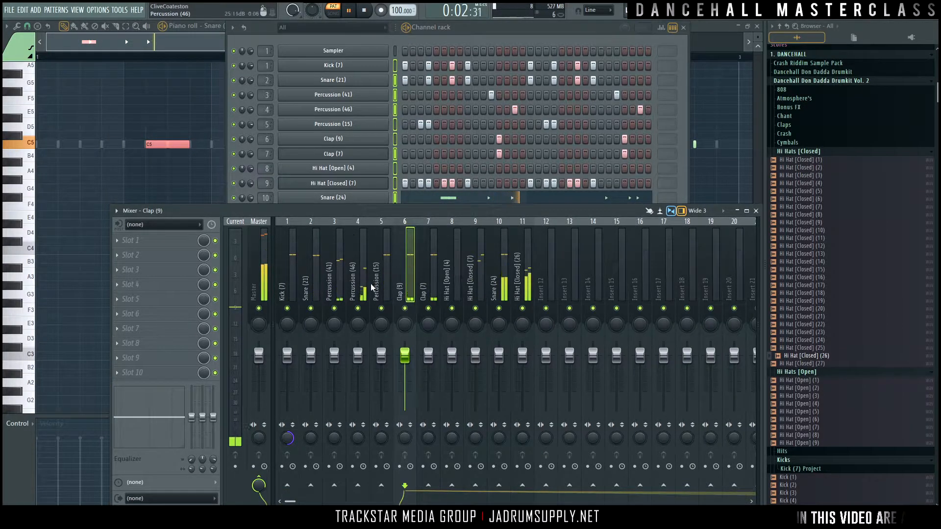
key(space)
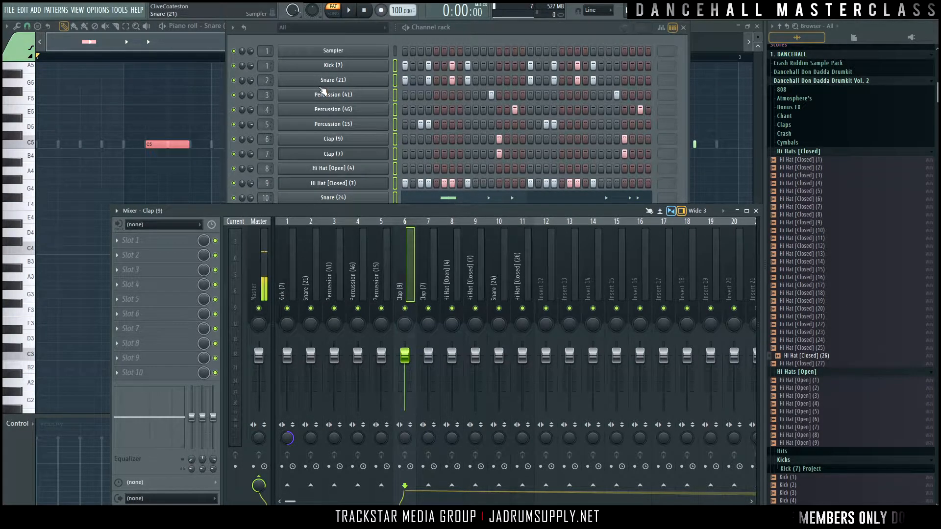
Step: Turn the Snare (21) mixer track's stereo separation toward merged and check the Percussion (41) sampler settings
click(322, 85)
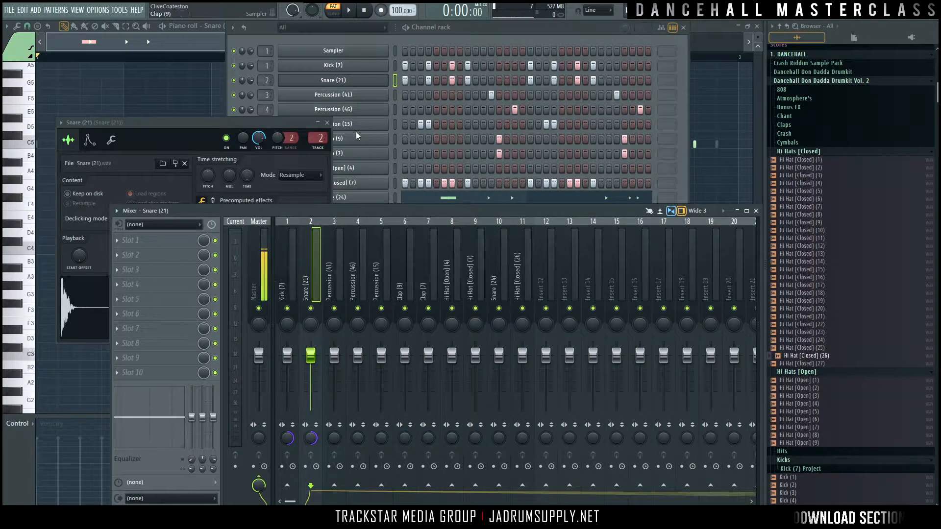
click(343, 95)
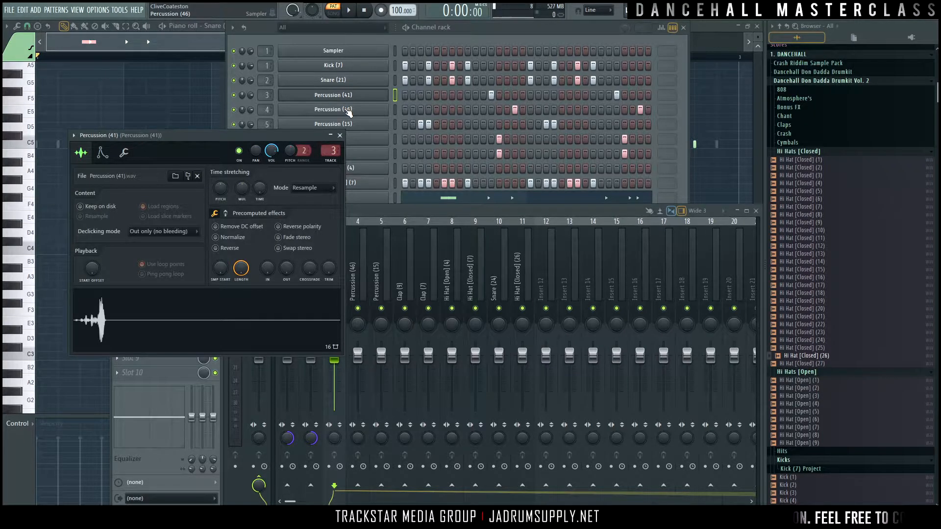
click(374, 209)
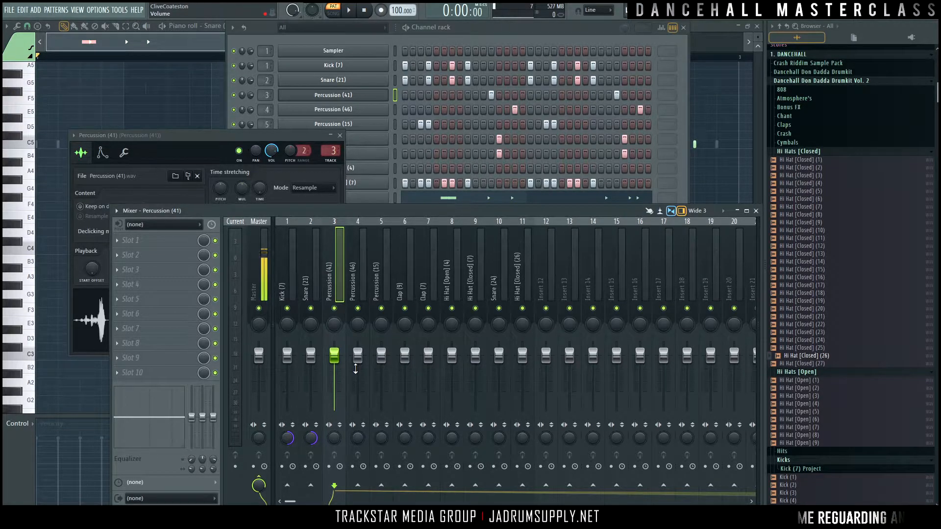
click(311, 323)
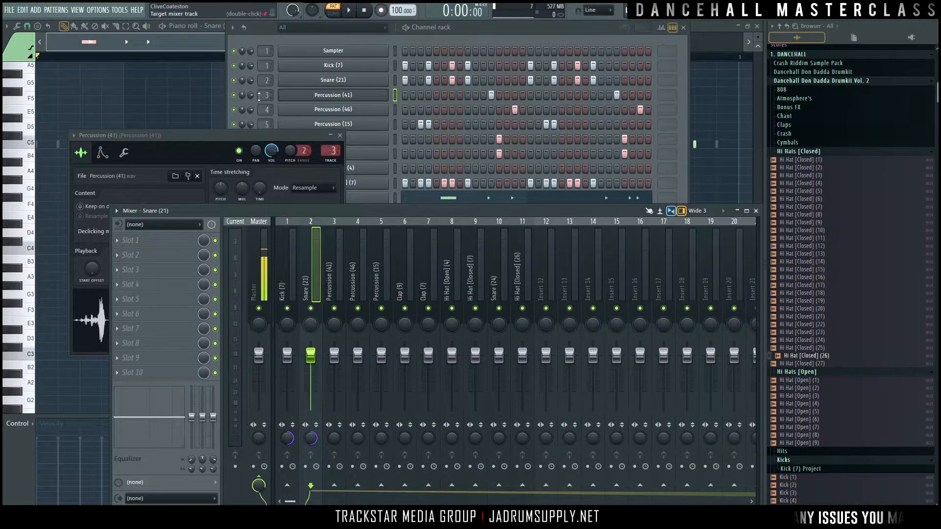
Step: Adjust the Percussion (41) channel's panning and audition only the kick, Snare (21) and percussion channels with the rest muted
click(243, 97)
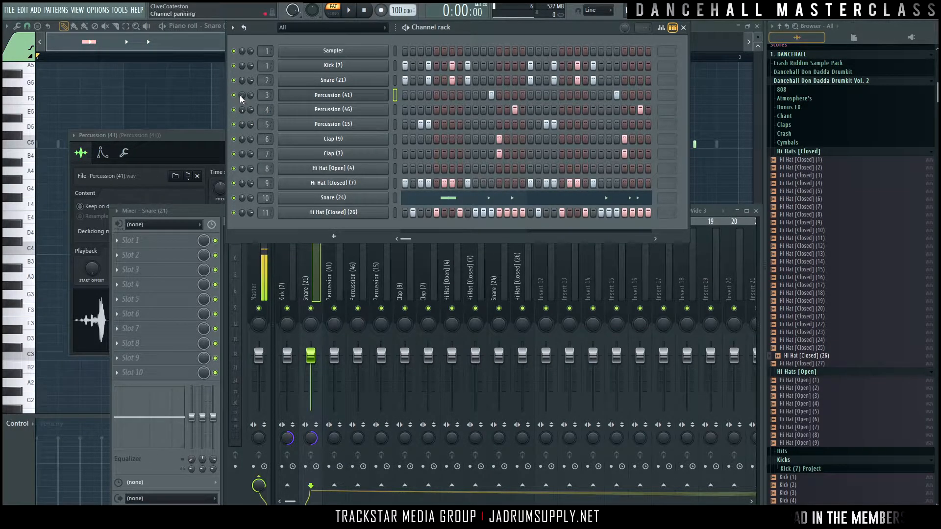
drag(242, 96, 242, 94)
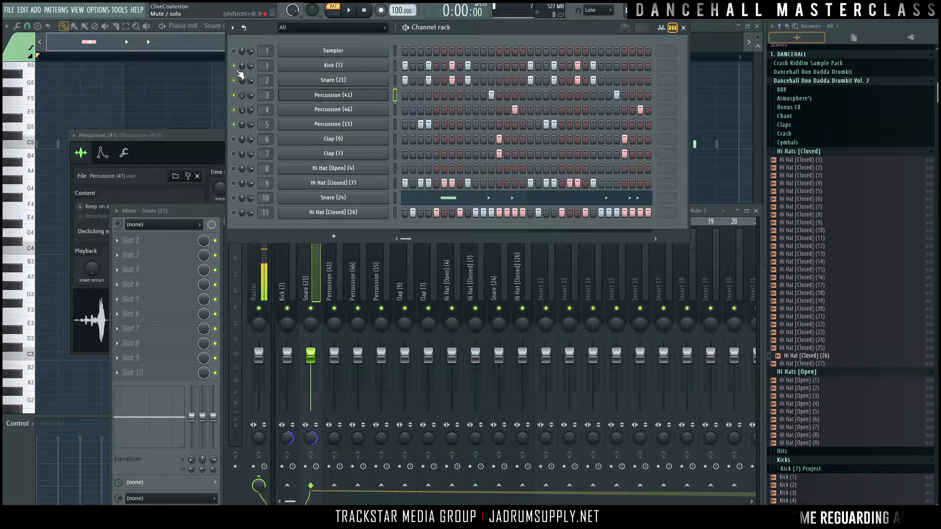
key(space)
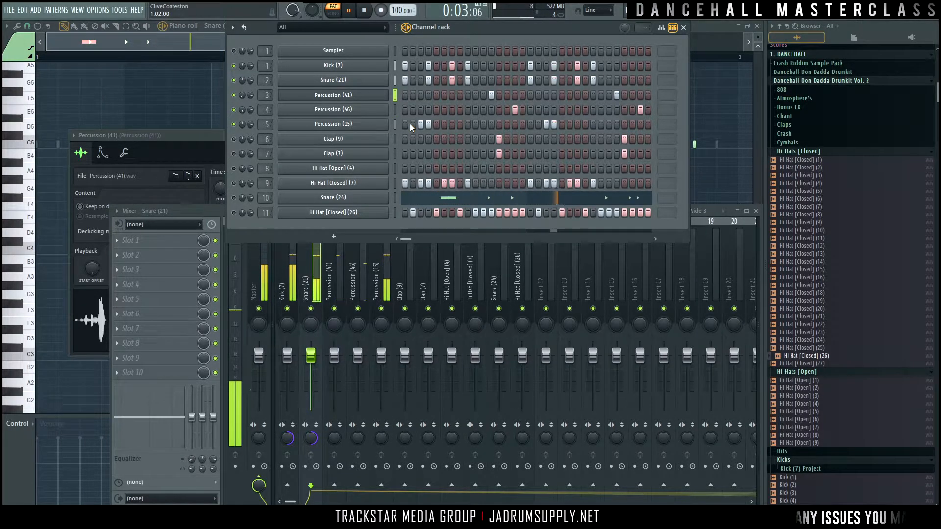
key(space)
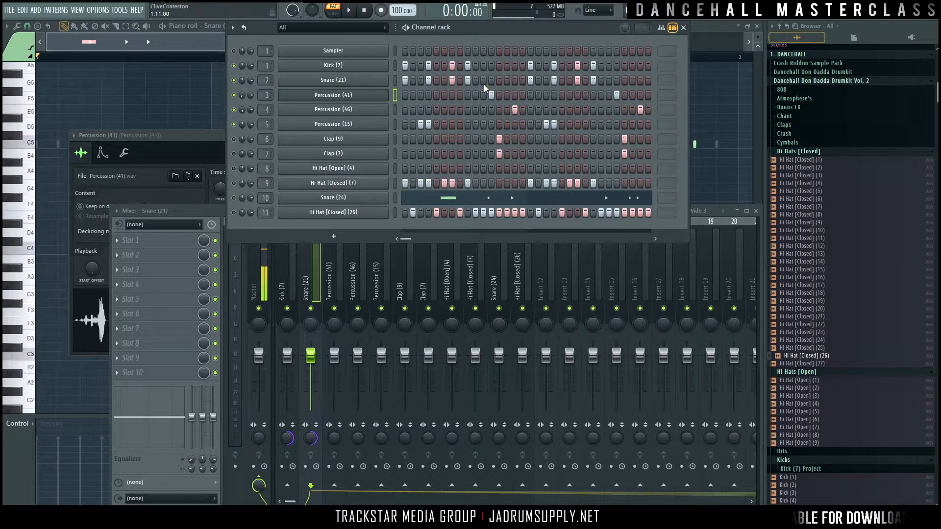
key(space)
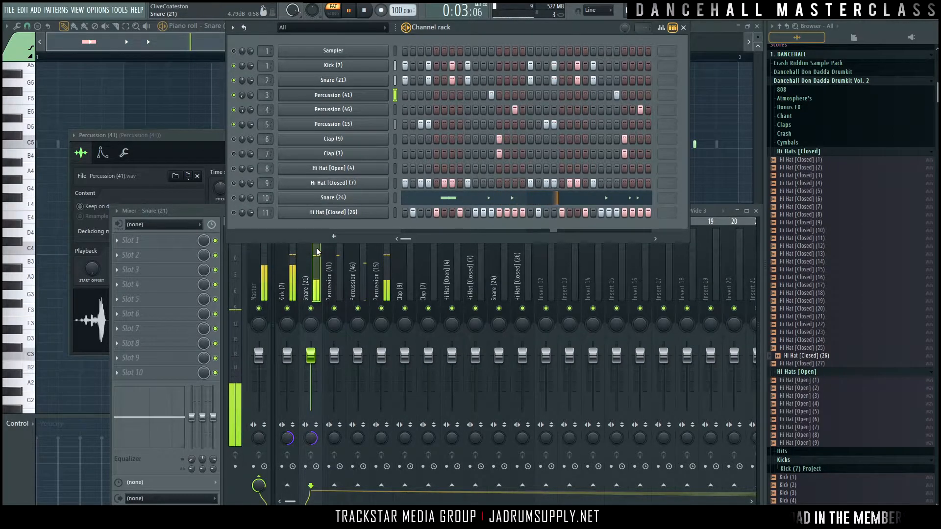
key(space)
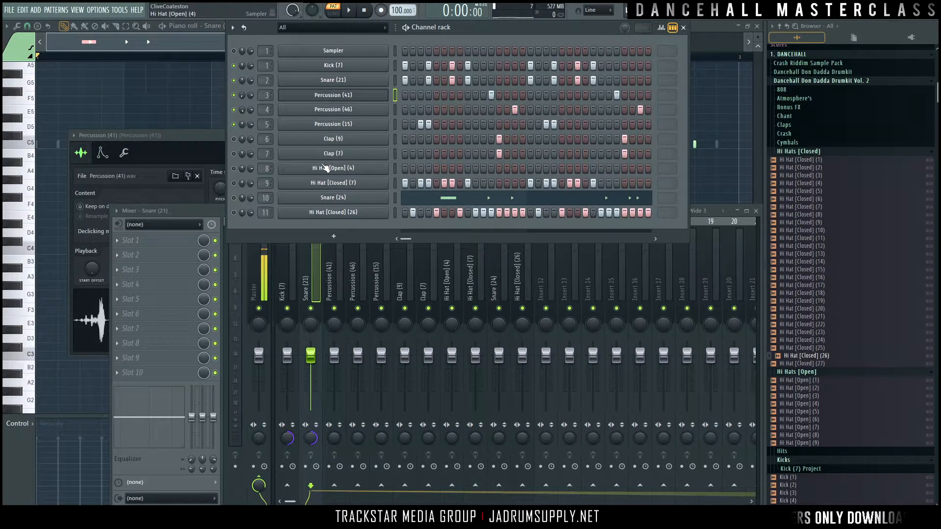
Step: Check the Clap (9) and Clap (7) samples and turn both mixer tracks' stereo separation toward merged
click(334, 139)
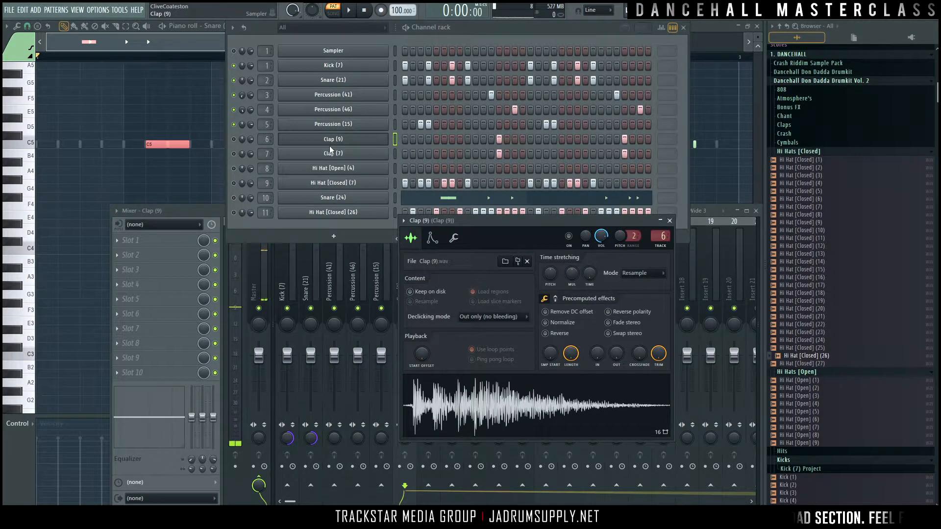
click(333, 155)
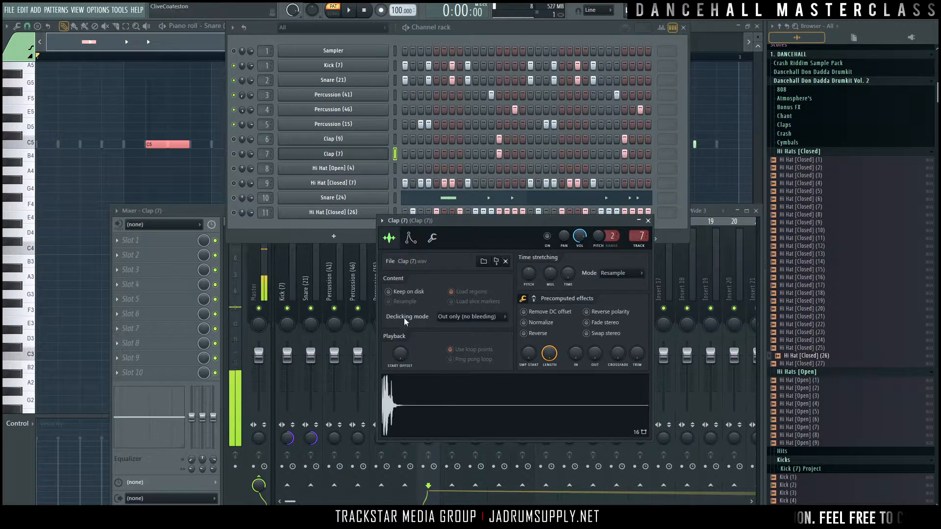
click(199, 213)
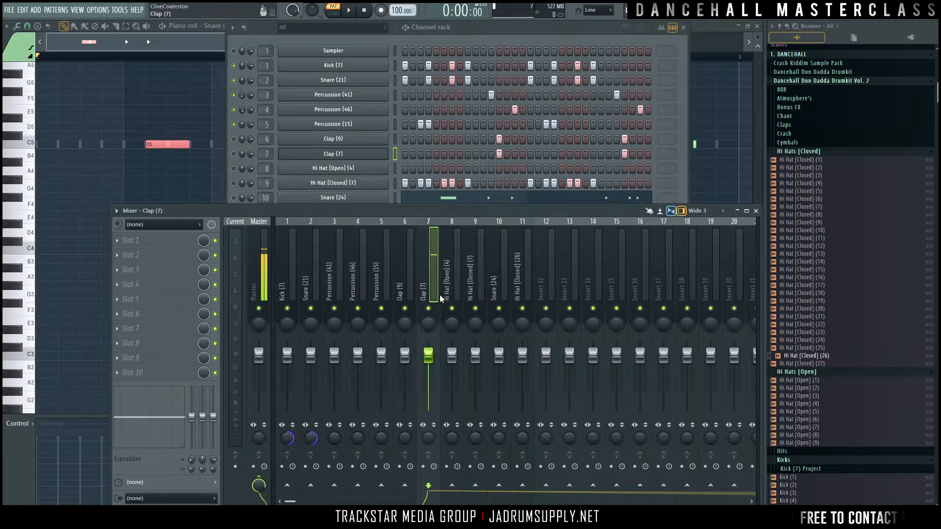
drag(407, 438, 420, 476)
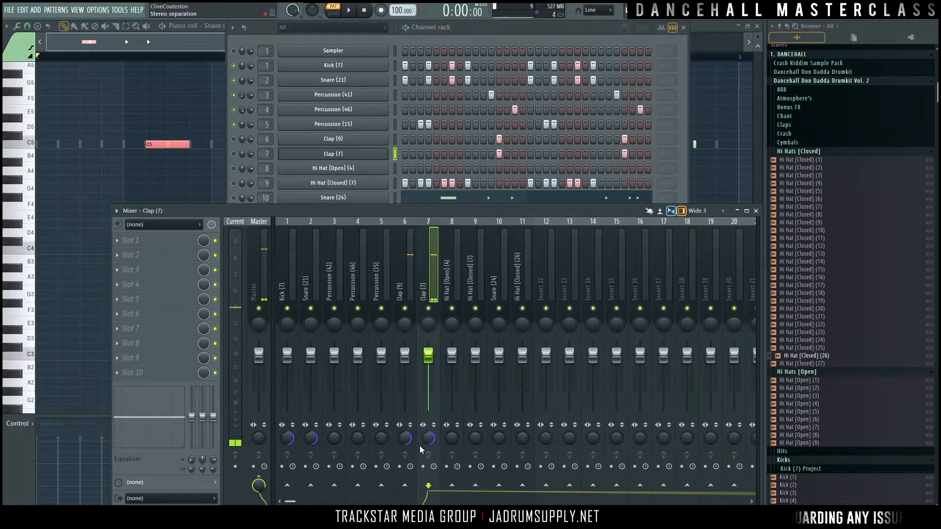
mouse_move(419, 445)
mouse_down()
mouse_move(420, 434)
mouse_move(431, 441)
mouse_up()
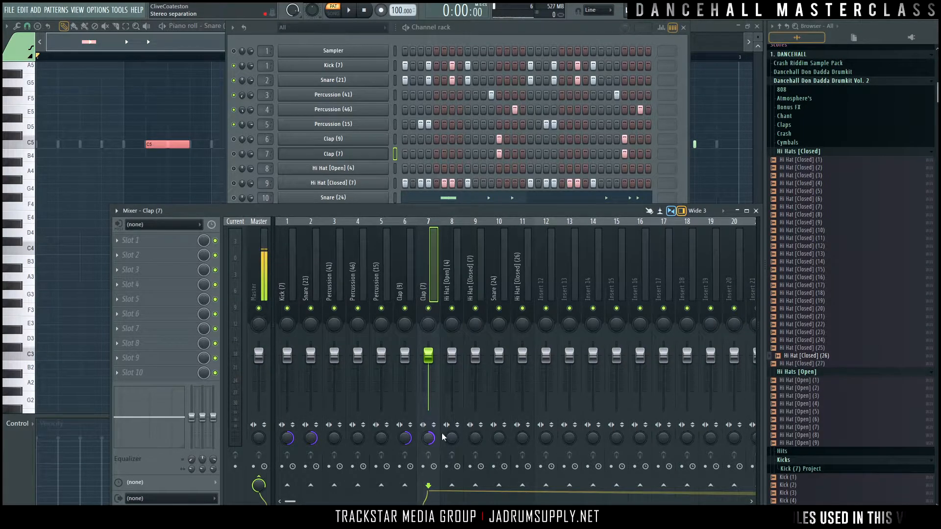
Step: Unmute the Clap (9) and Clap (7) channels and audition the pattern with them
click(238, 142)
key(space)
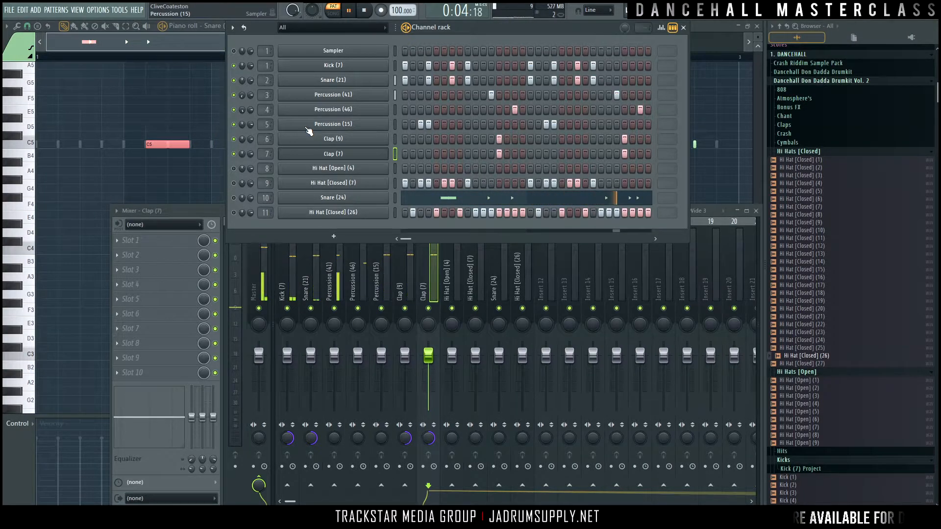
key(space)
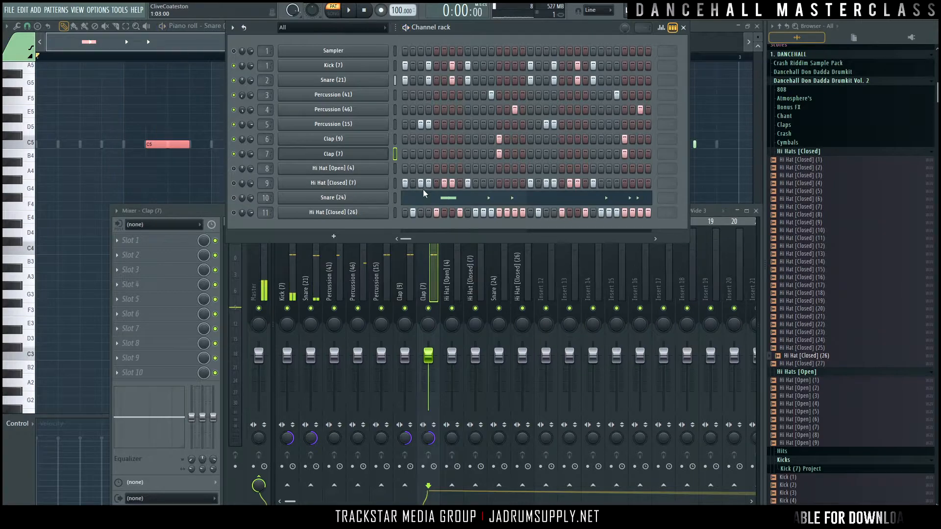
Step: Unmute the Hi Hat [Closed] (7) channel and turn its mixer track's stereo separation toward merged
click(323, 172)
click(324, 171)
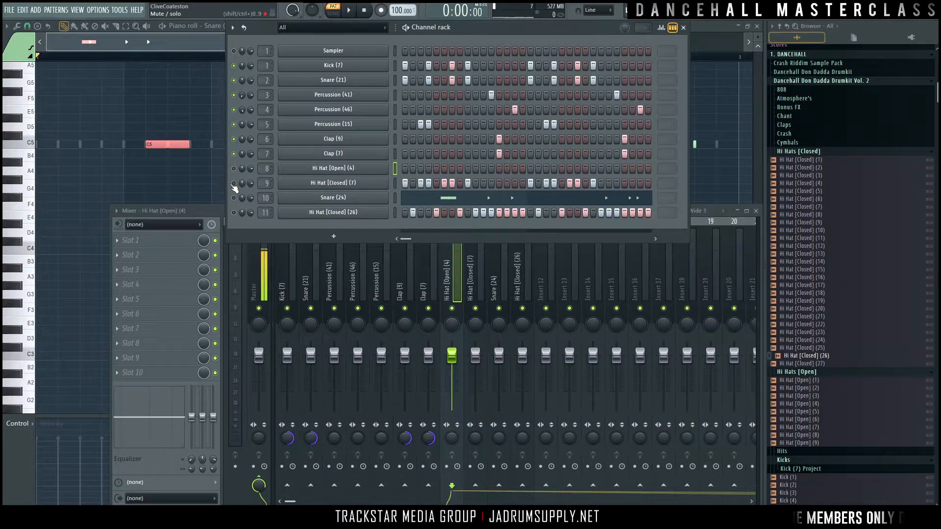
click(460, 304)
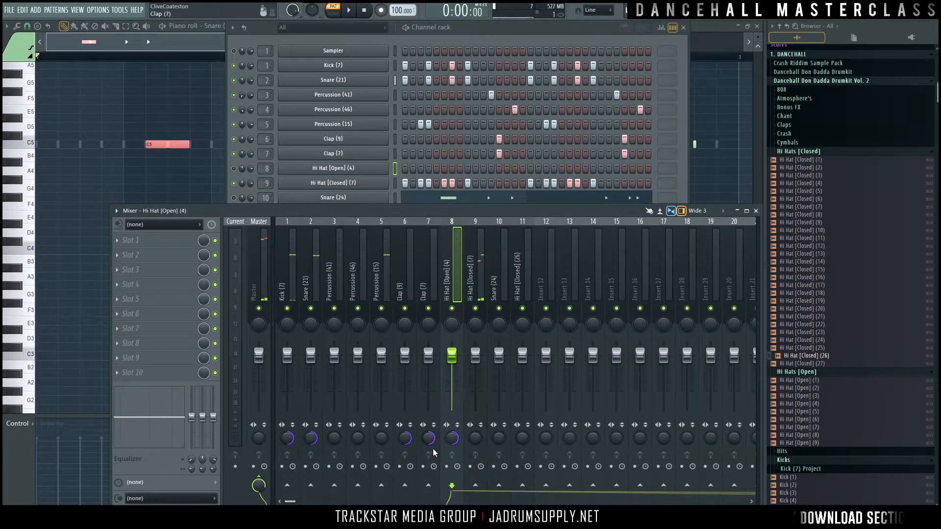
click(476, 438)
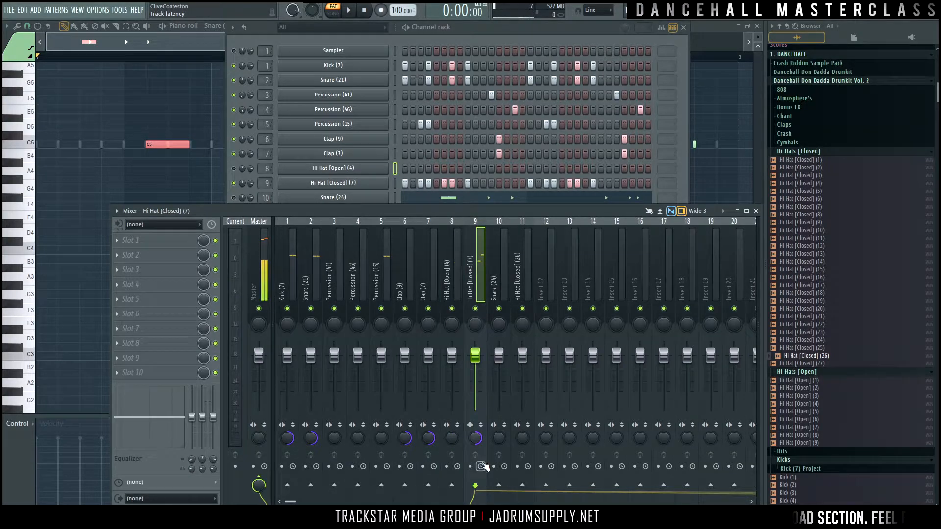
Step: Audition the pattern with the Hi Hat [Closed] (7) track merged and again with its stereo separation reset to original
key(space)
key(space)
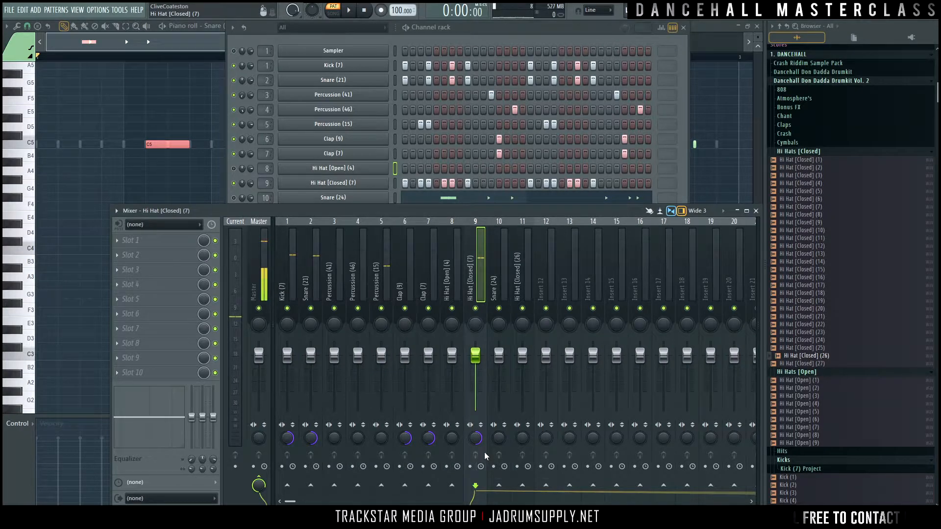
key(space)
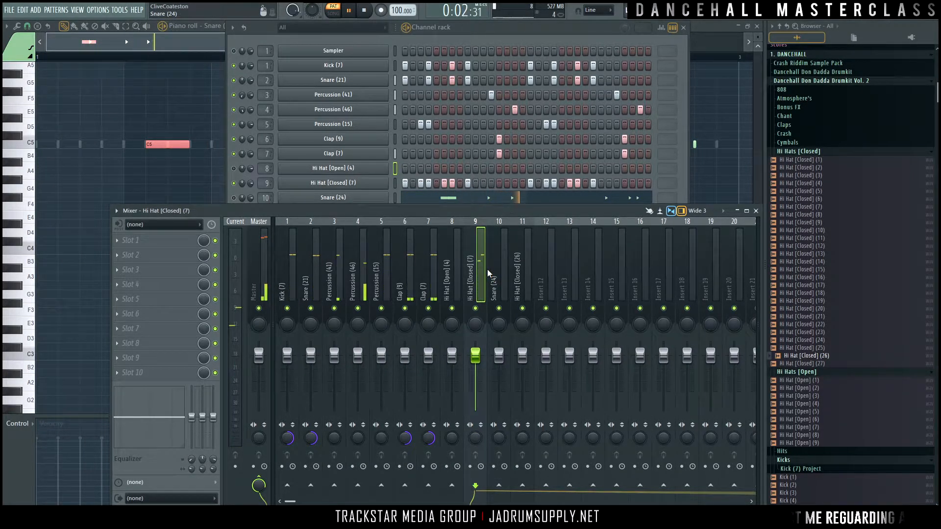
key(space)
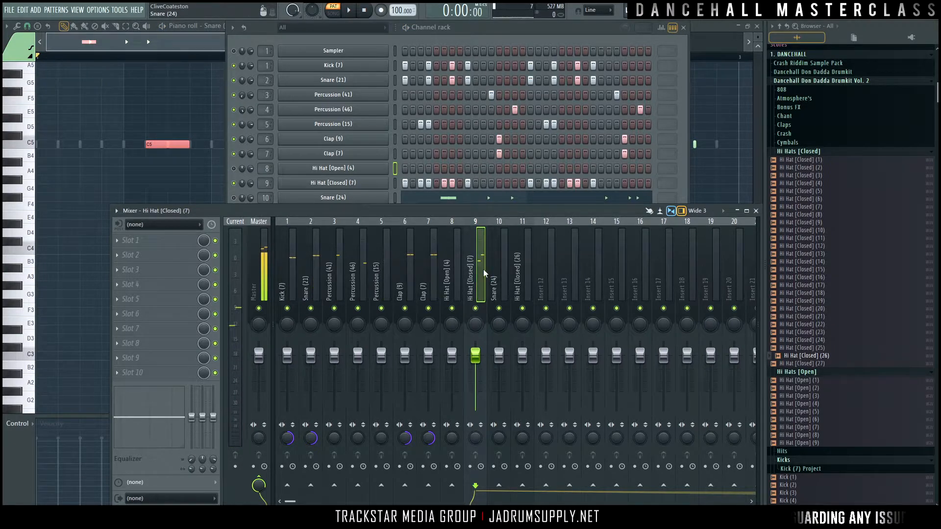
Step: Show the Hi Hat [Closed] (7) sample in multichannel waveform view and audition it
click(351, 184)
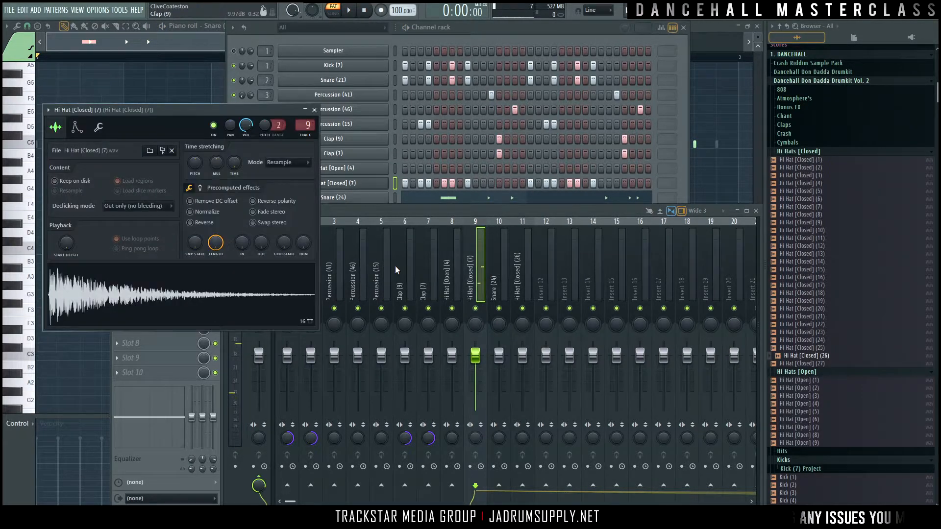
right_click(235, 287)
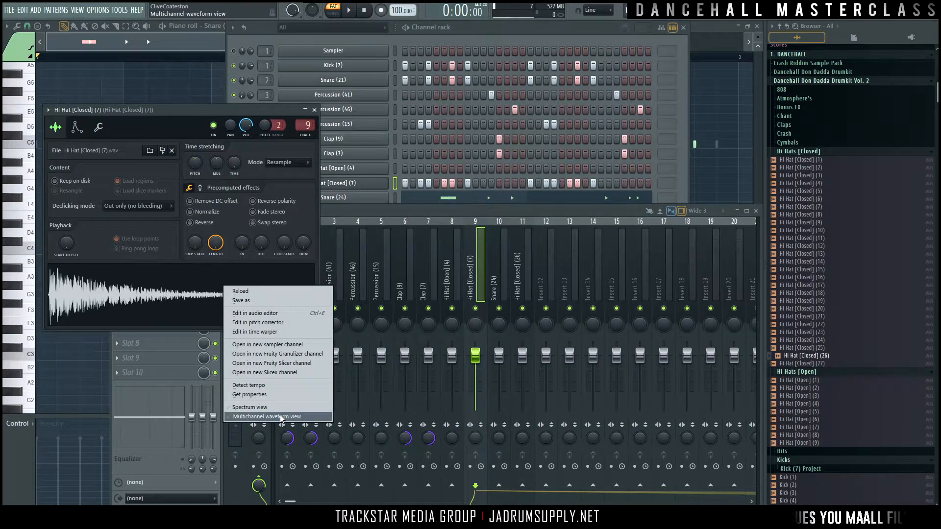
click(292, 417)
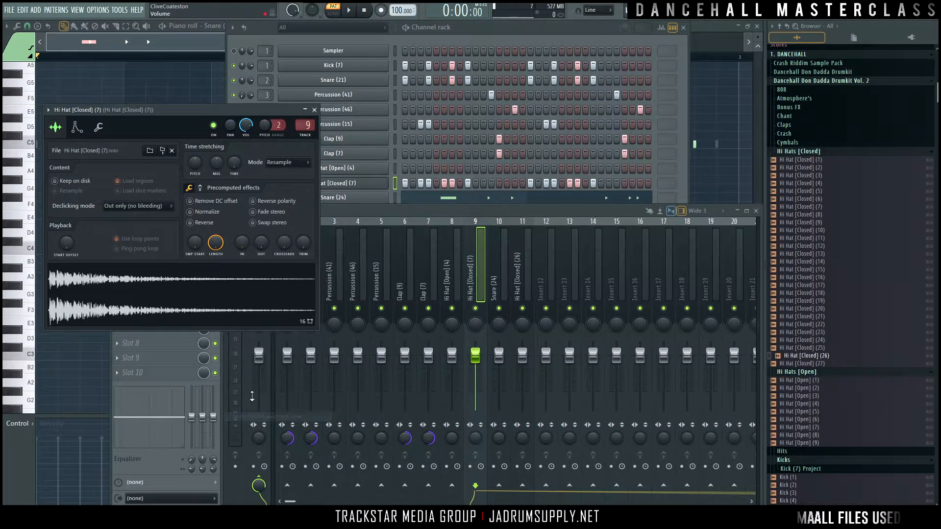
click(77, 321)
click(77, 320)
click(78, 321)
click(78, 321)
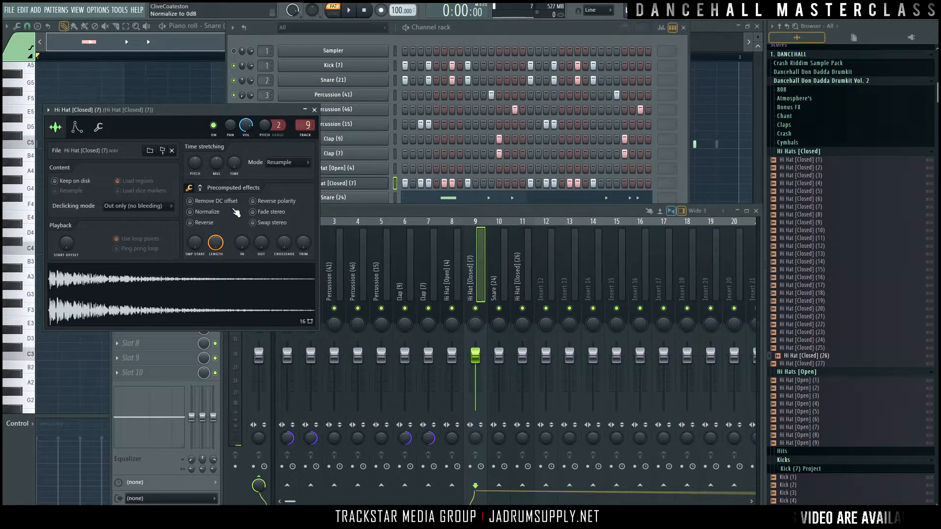
Step: Try the Remove DC offset and Swap stereo effects on the Hi Hat [Closed] (7) sample and switch them off again
drag(217, 114, 247, 67)
click(245, 155)
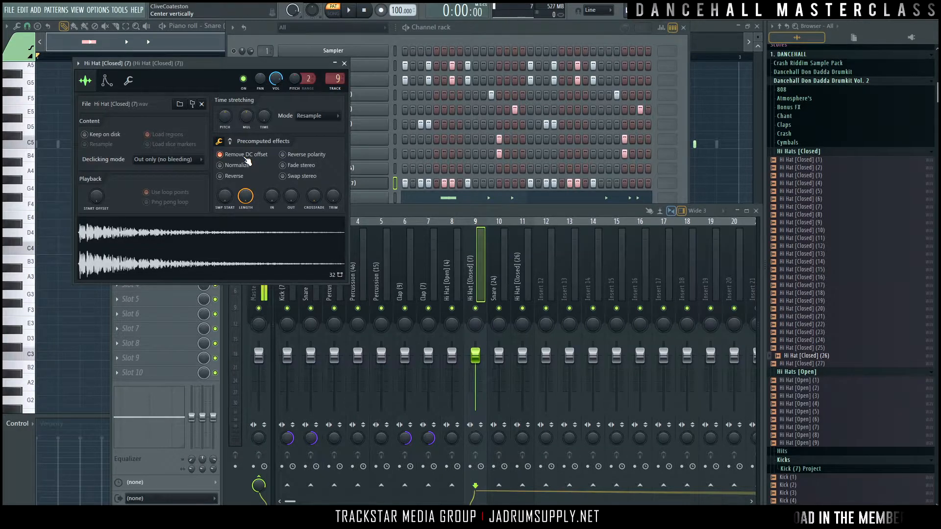
click(247, 157)
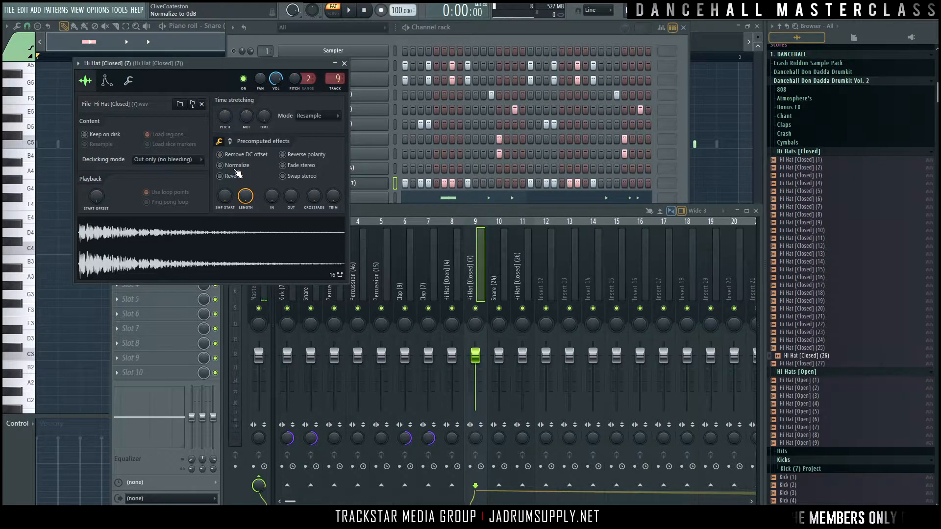
click(283, 177)
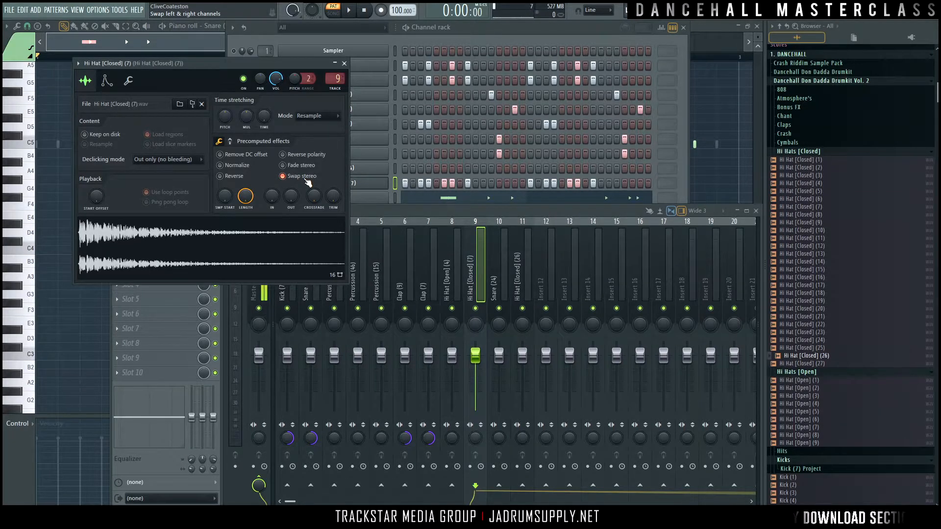
click(311, 177)
click(311, 176)
click(312, 177)
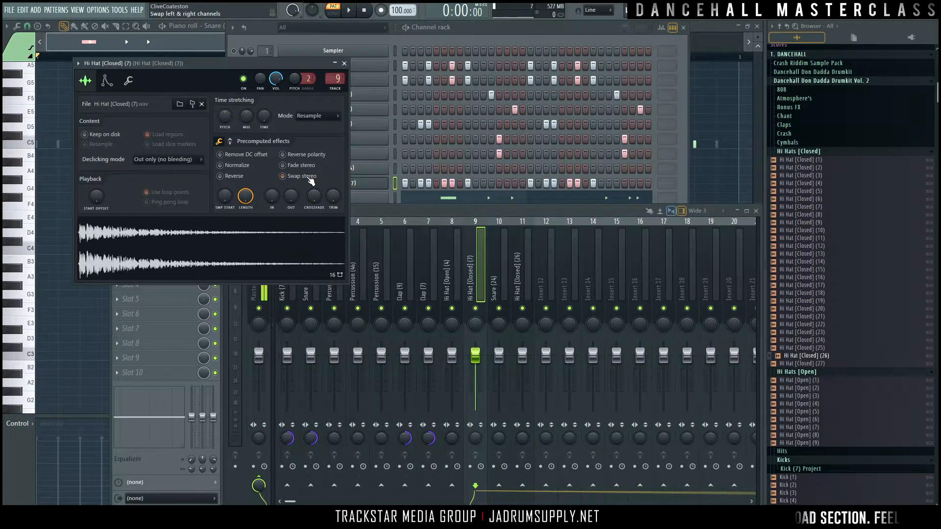
Step: Close the Hi Hat [Closed] (7) sampler, try its mixer track at 100% merged and reset the stereo separation to original
click(472, 426)
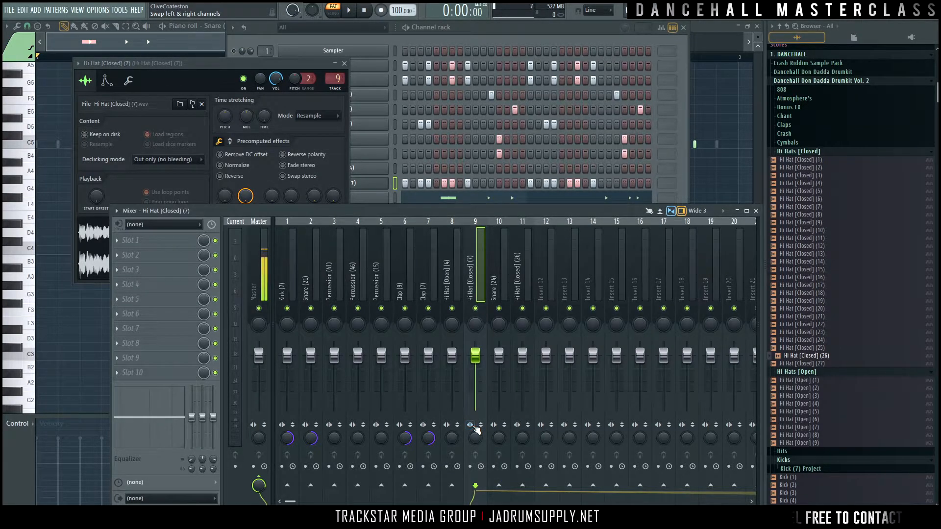
drag(229, 68, 227, 66)
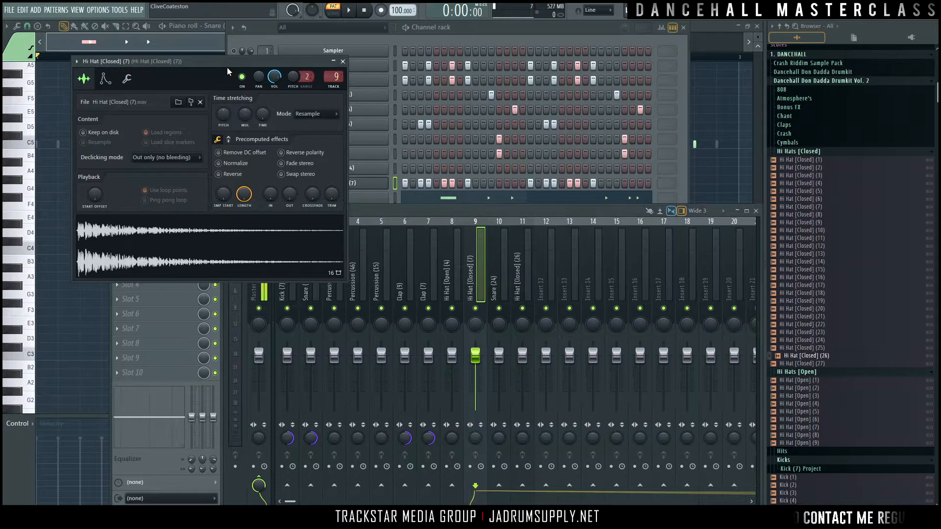
click(342, 61)
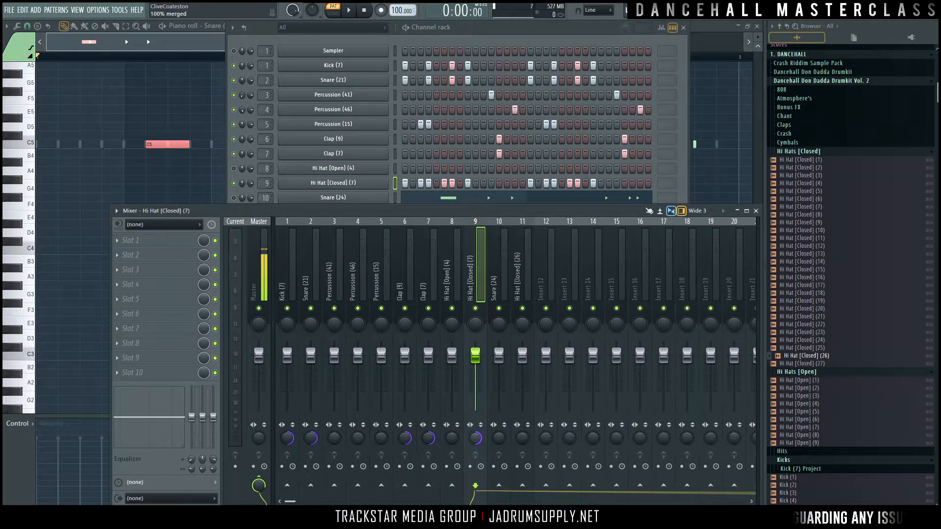
drag(476, 438, 477, 444)
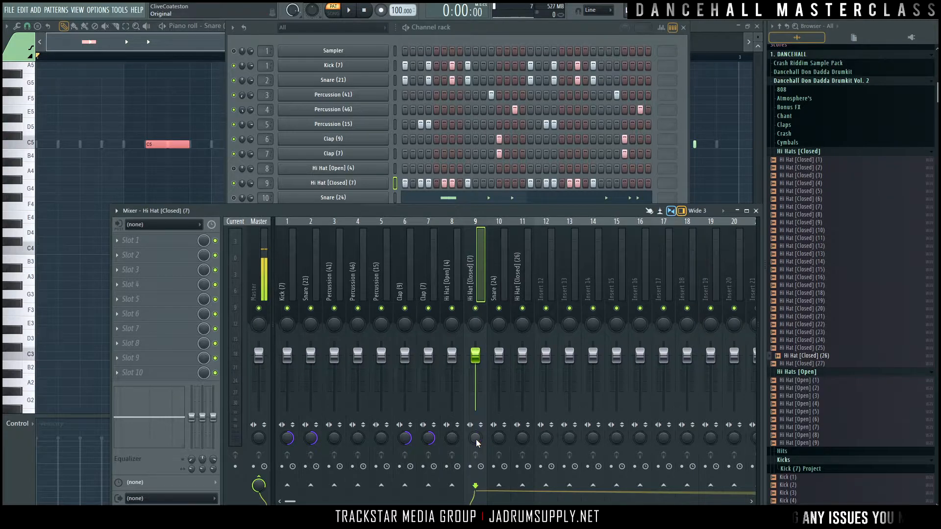
Step: Play the pattern while switching the Hi Hat [Closed] (7) track's stereo separation between original and merged, ending on merged
key(space)
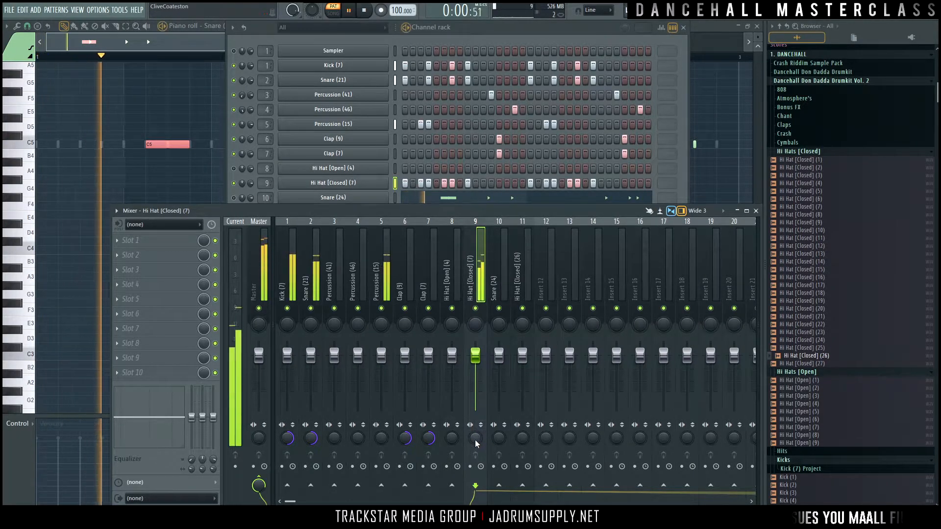
mouse_move(498, 522)
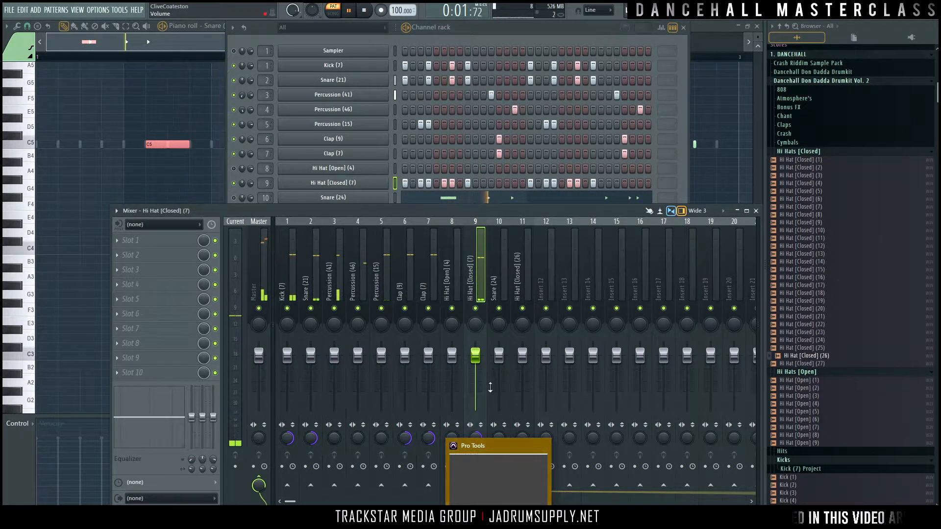
drag(479, 441, 476, 441)
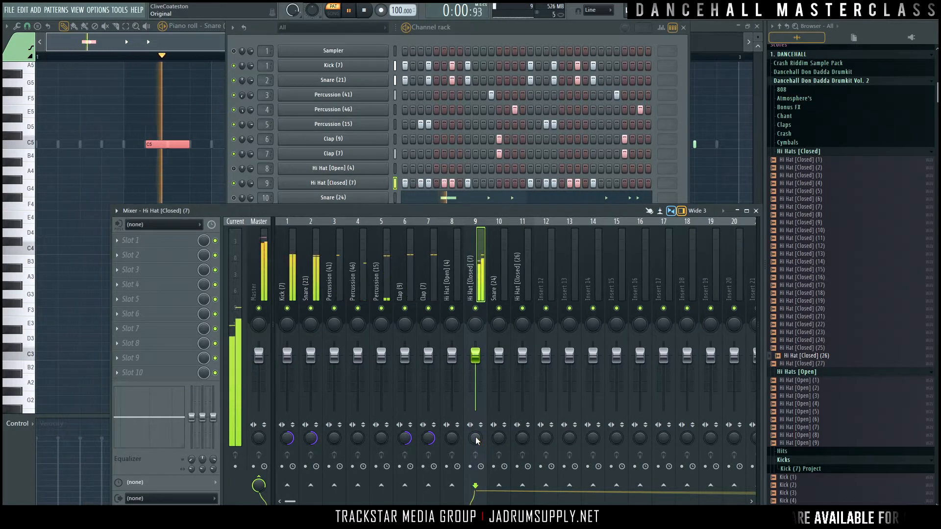
drag(476, 438, 476, 410)
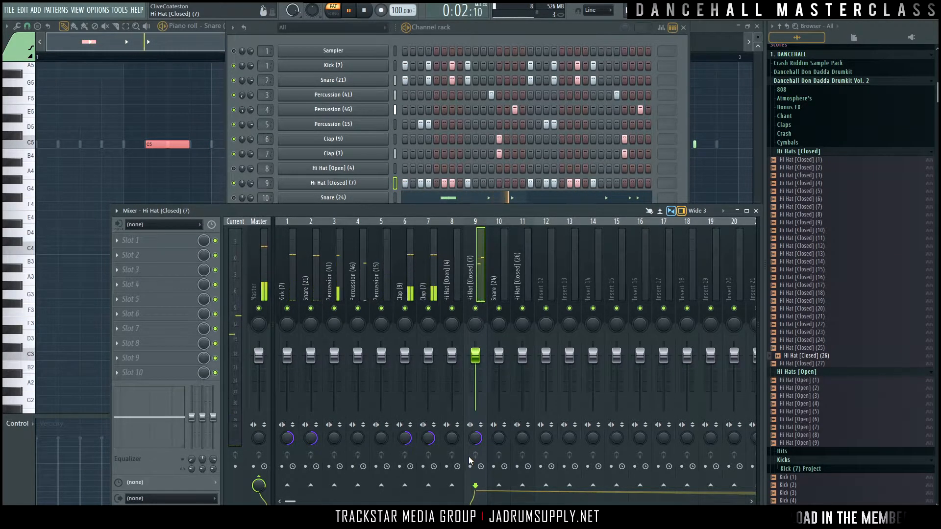
key(space)
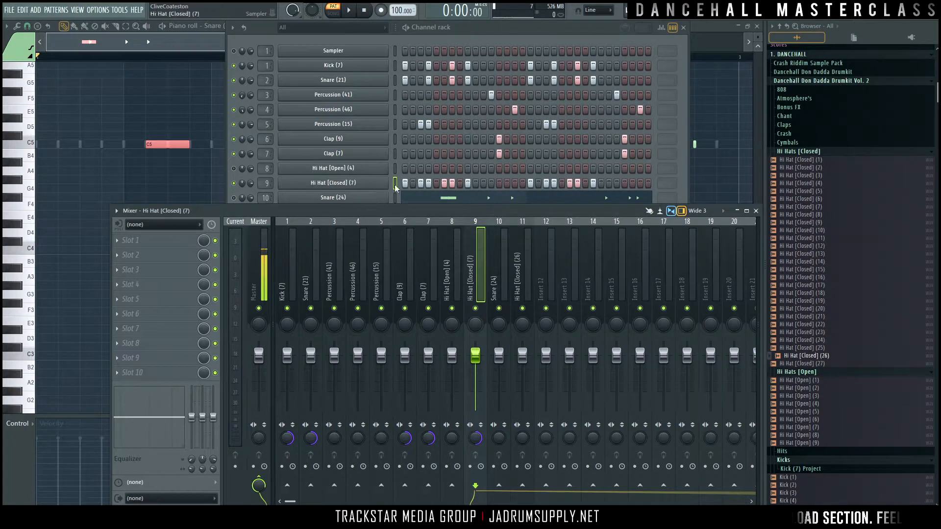
Step: Unmute Hi Hat [Closed] (26), turn its mixer track's stereo separation toward merged and audition the pattern
click(685, 171)
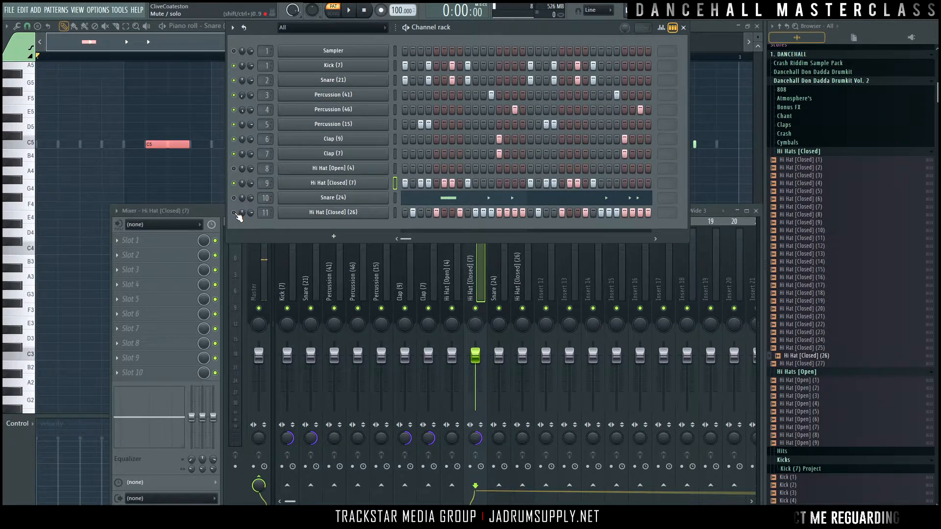
click(357, 215)
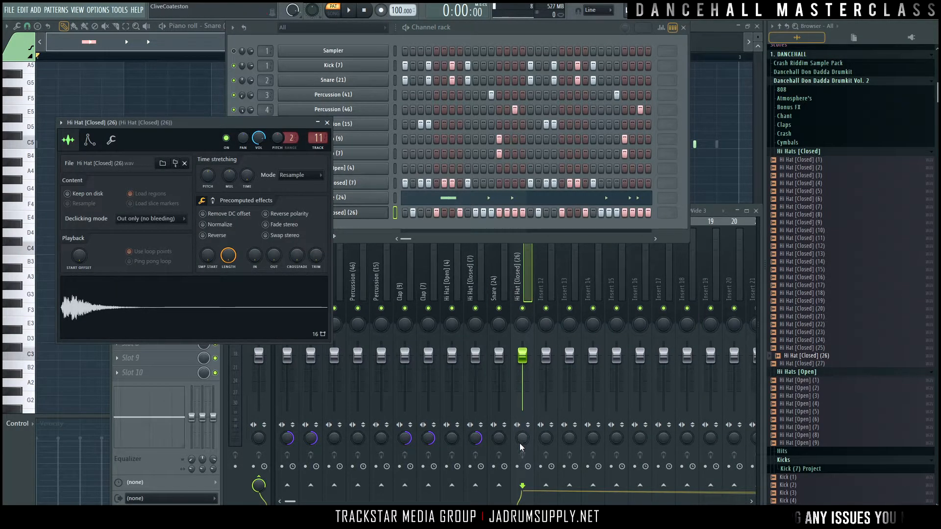
drag(522, 438, 513, 294)
key(space)
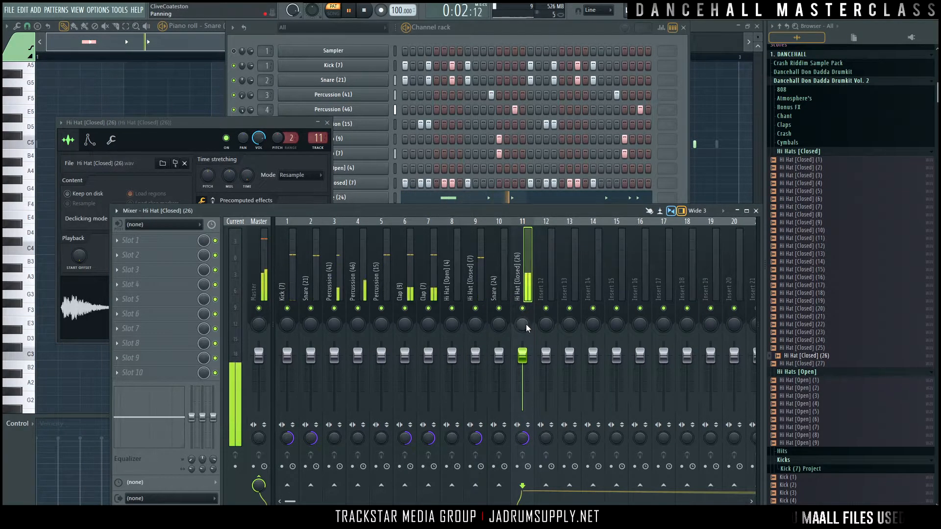
key(space)
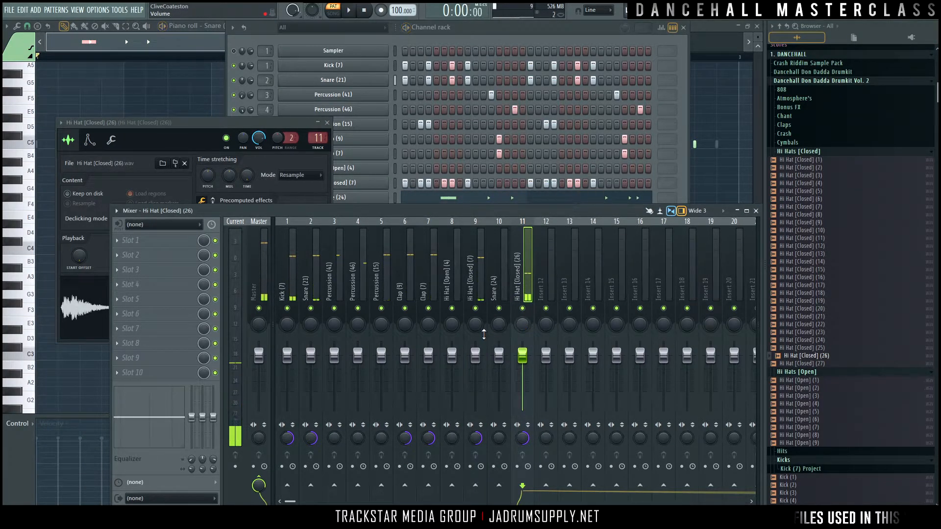
Step: Reset the Hi Hat [Closed] (7) mixer track's stereo separation to original
alt+click(474, 441)
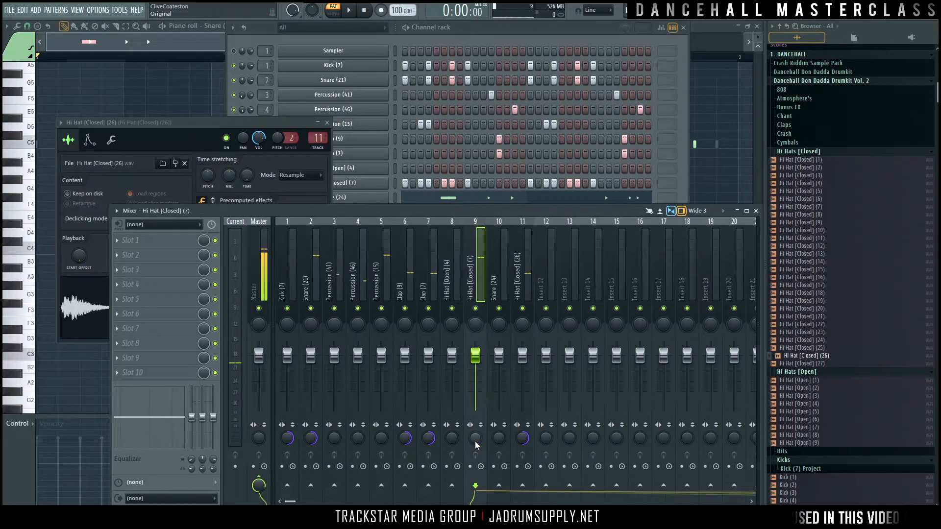
Step: Reset Hi Hat [Closed] (26)'s stereo separation, pan Hi Hat [Closed] (7) left and Hi Hat [Closed] (26) right, and audition the pattern
alt+click(523, 440)
drag(477, 324, 523, 305)
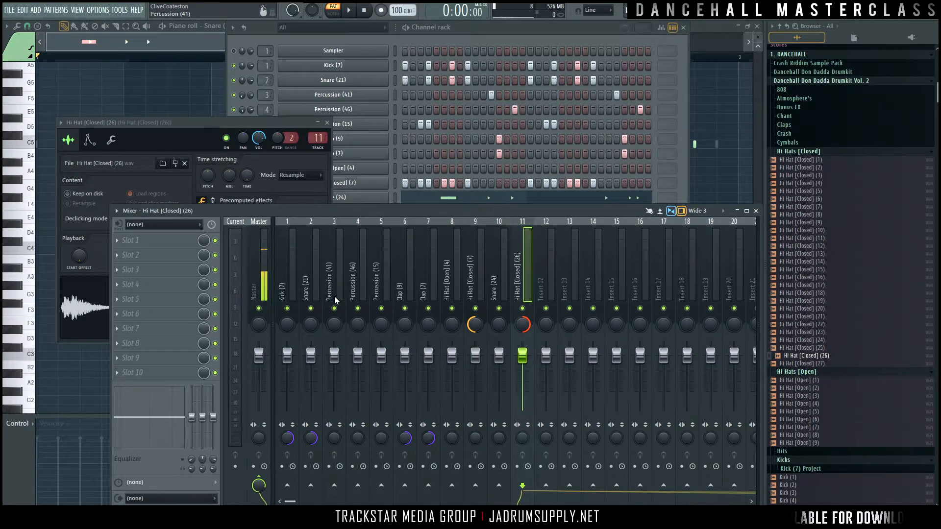
key(space)
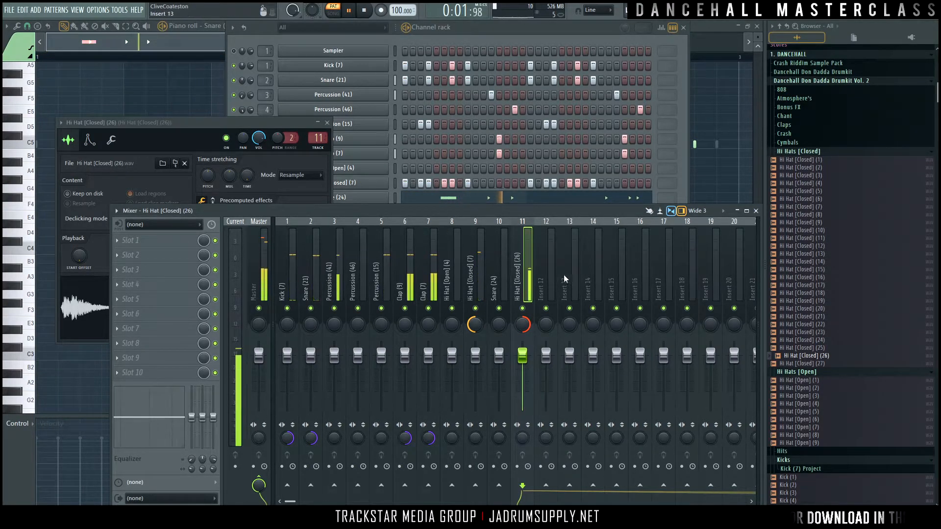
key(space)
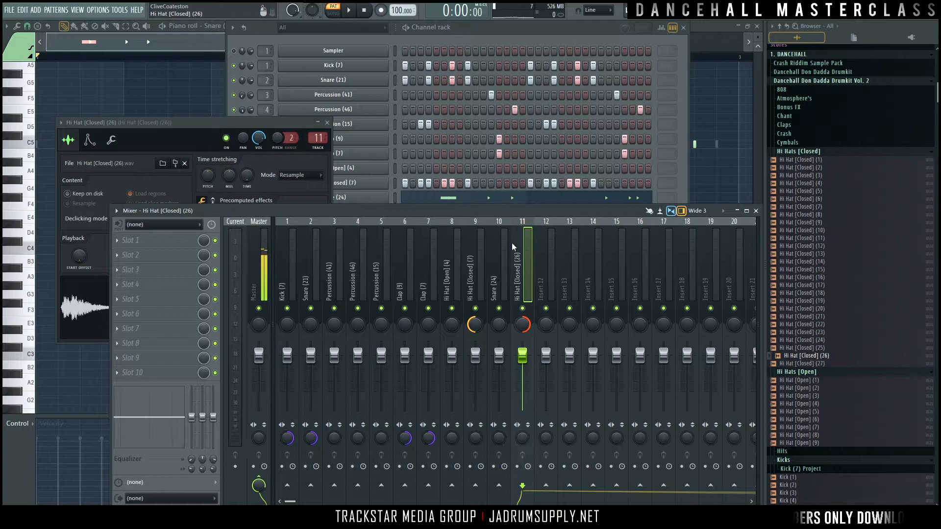
key(space)
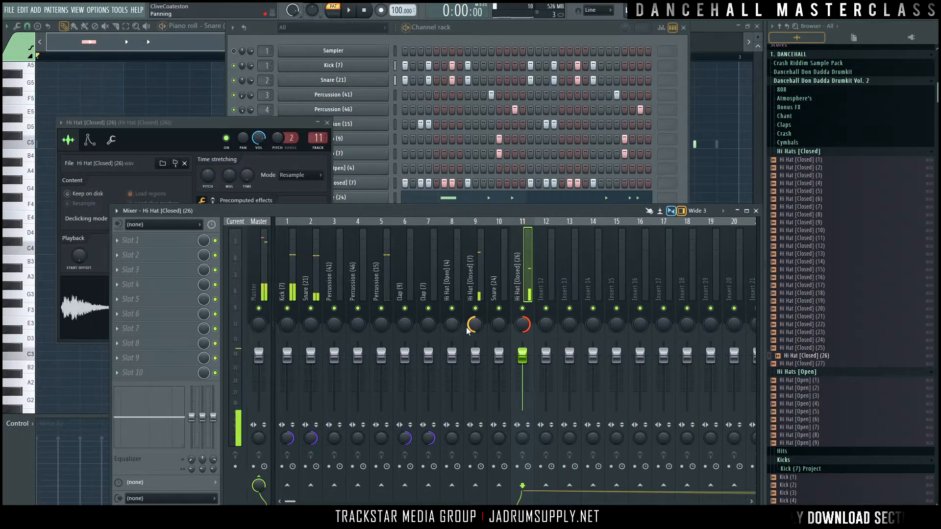
key(space)
Step: Turn the stereo separation of both closed hi-hat mixer tracks toward merged with their panning centered, and audition the pattern
key(space)
drag(479, 439, 524, 427)
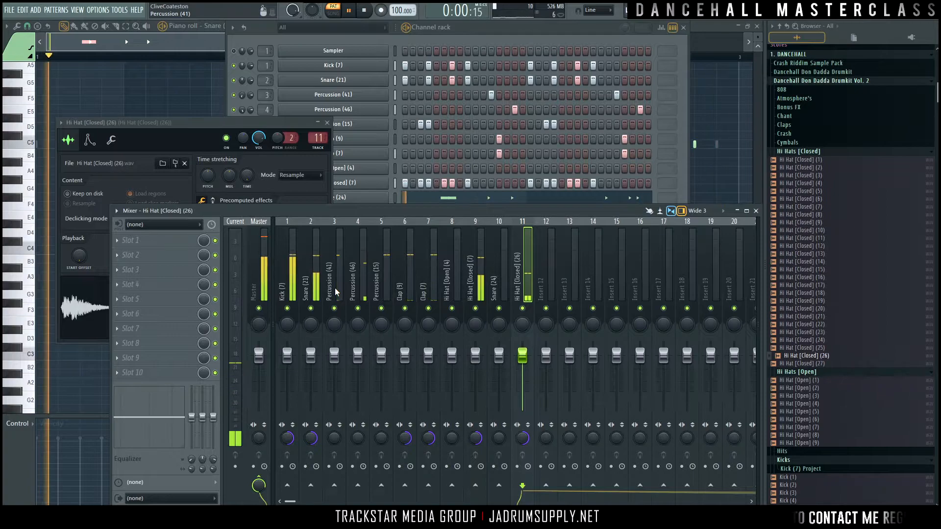
key(space)
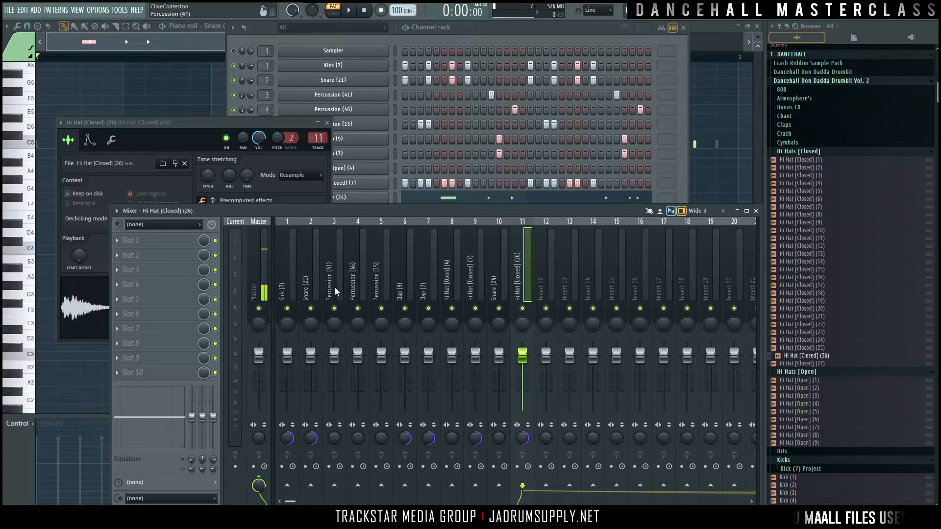
Step: Try panning the Hi Hat [Closed] (26) track right and the Hi Hat [Closed] (7) track left, auditioning the pattern after each change
drag(528, 326, 529, 309)
key(space)
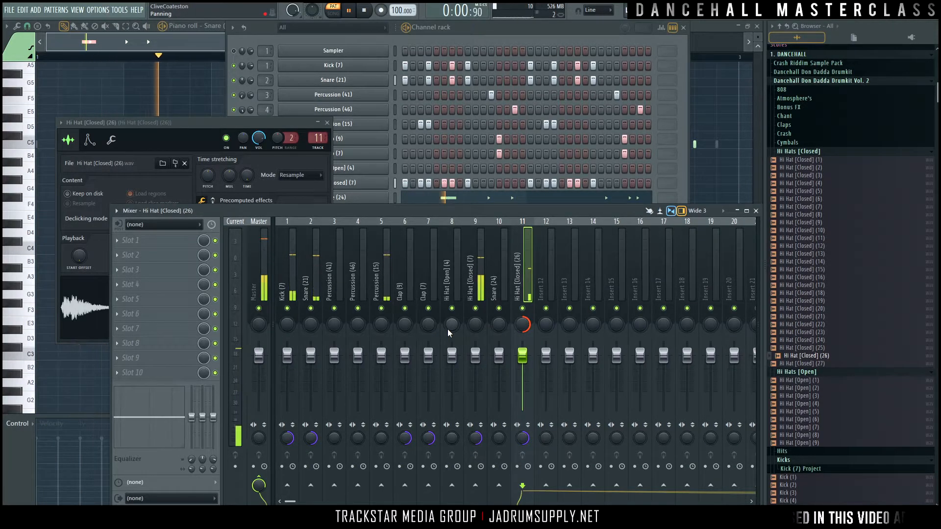
key(space)
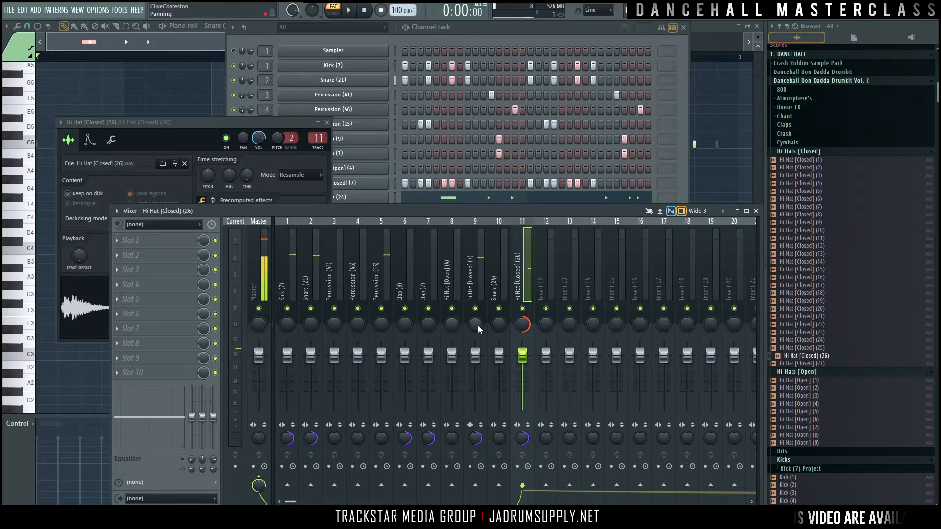
drag(478, 325, 478, 338)
key(space)
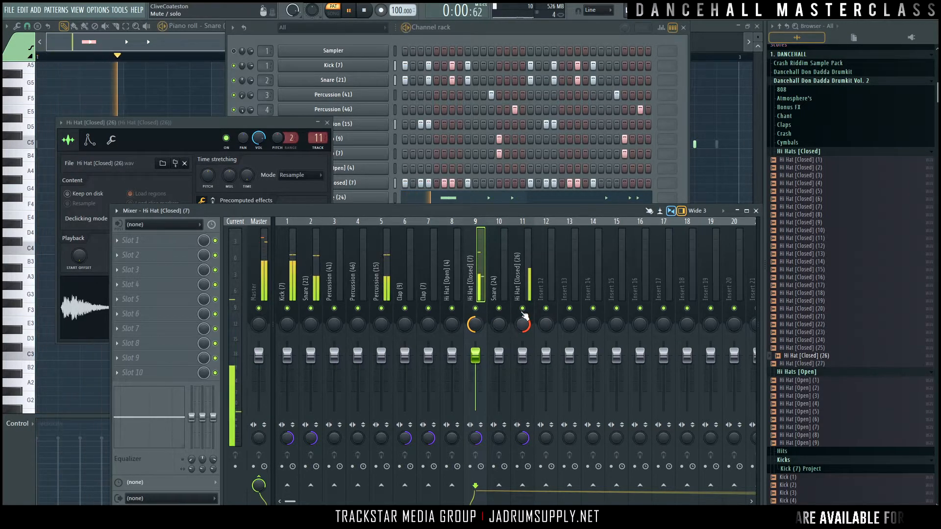
key(space)
Step: Center the Hi Hat [Closed] (7) track's panning and audition the pattern with only Hi Hat [Closed] (26) panned right
drag(485, 325, 476, 328)
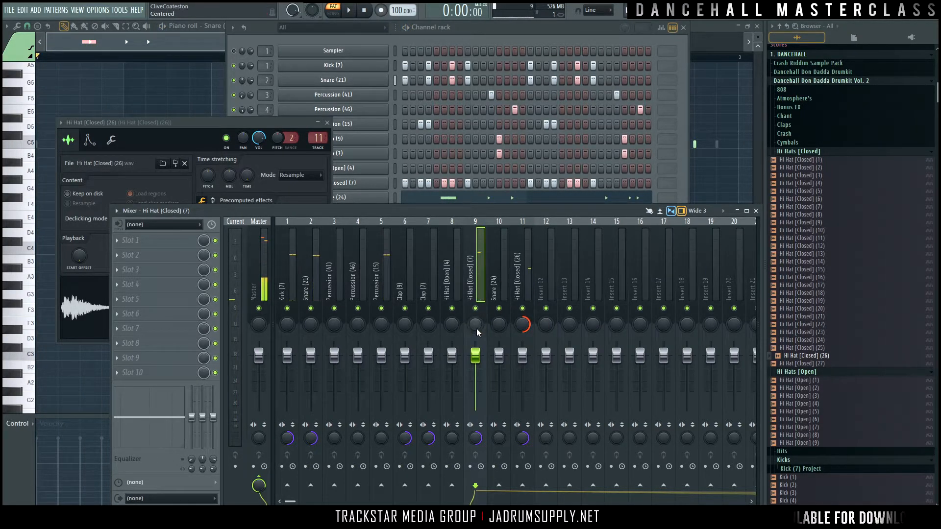
key(space)
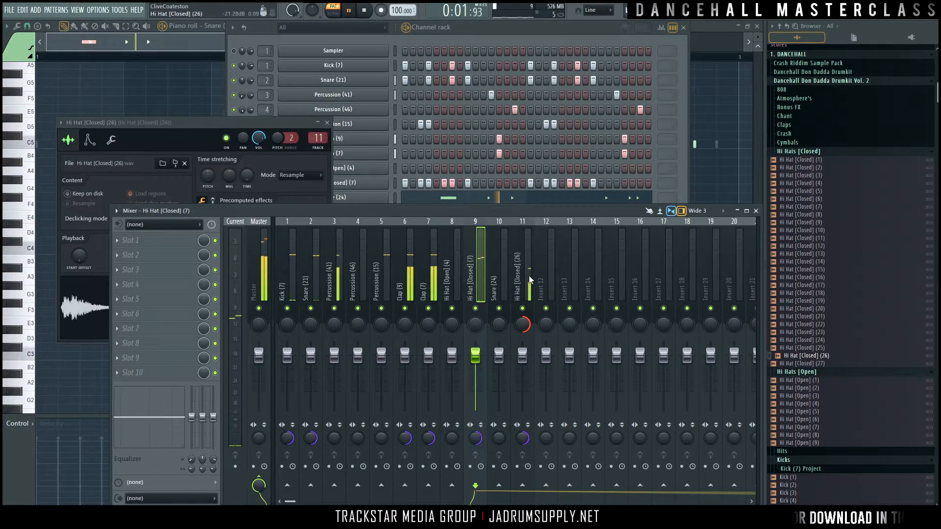
key(space)
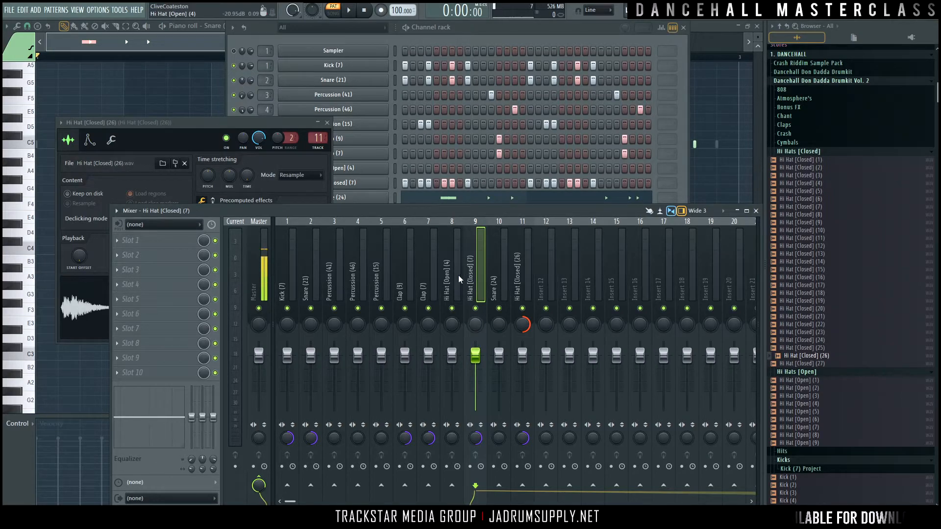
key(space)
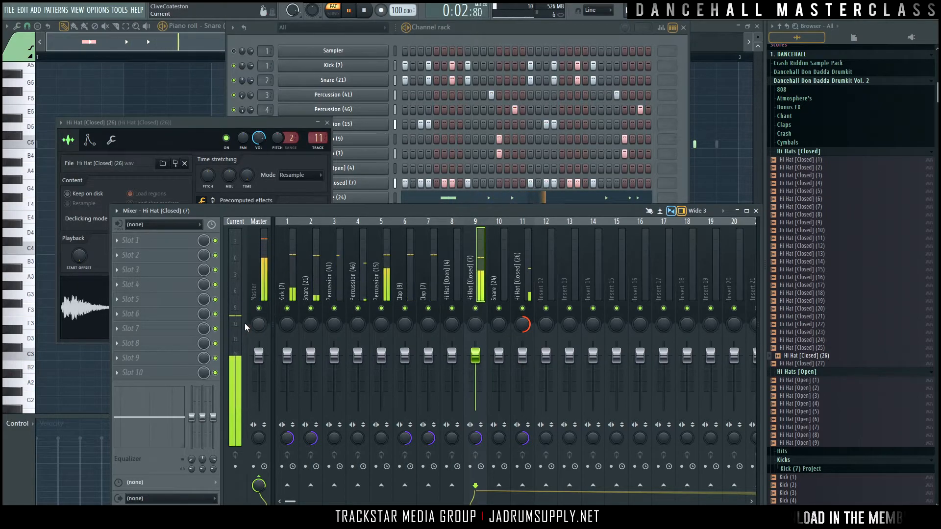
key(space)
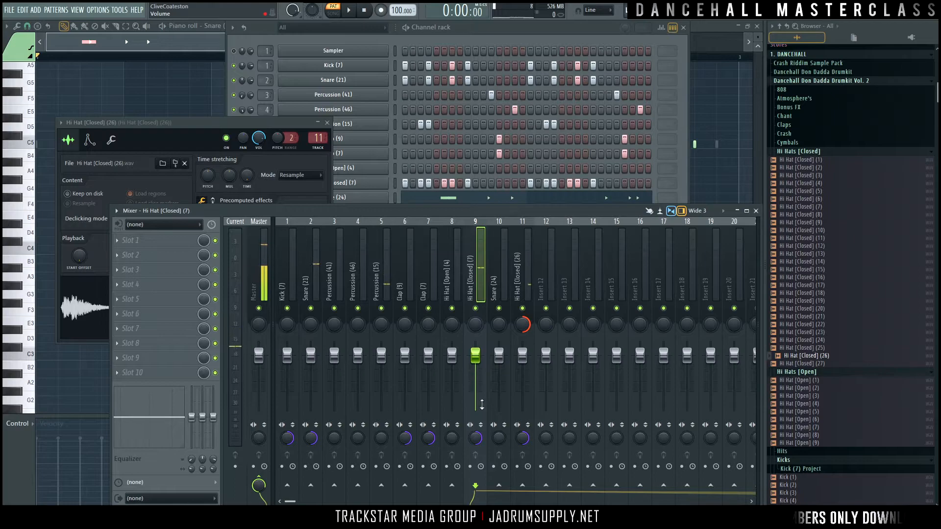
Step: Audition the pattern with Hi Hat [Closed] (7) panned left again, and reset both closed hi-hat tracks' panning to center
drag(475, 325, 474, 354)
key(space)
key(space)
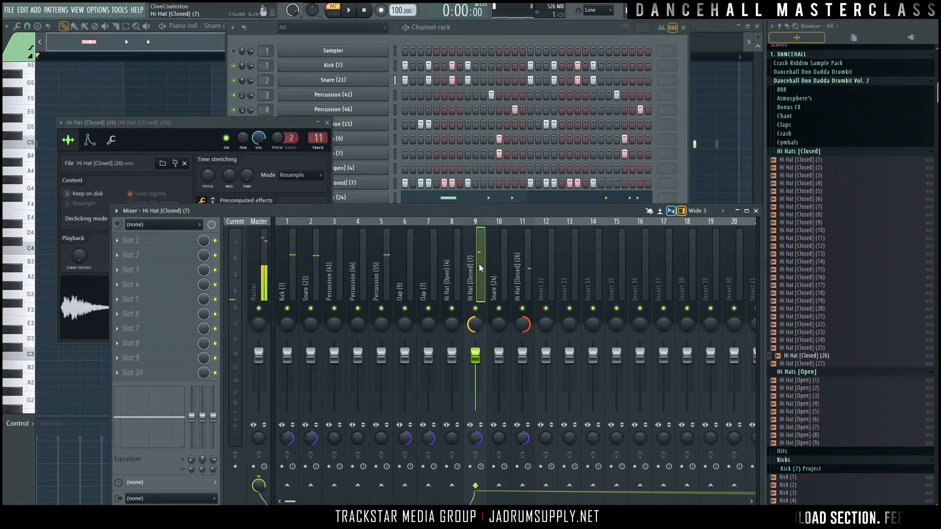
key(space)
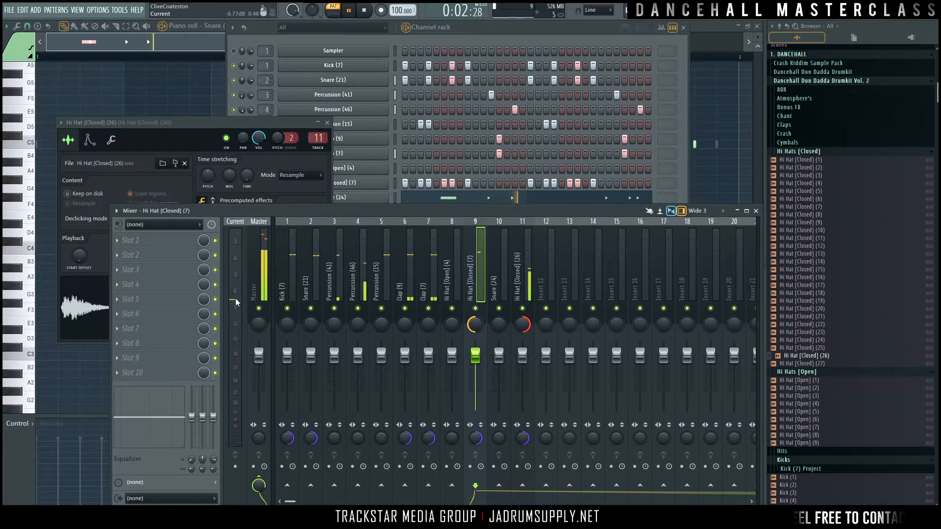
key(space)
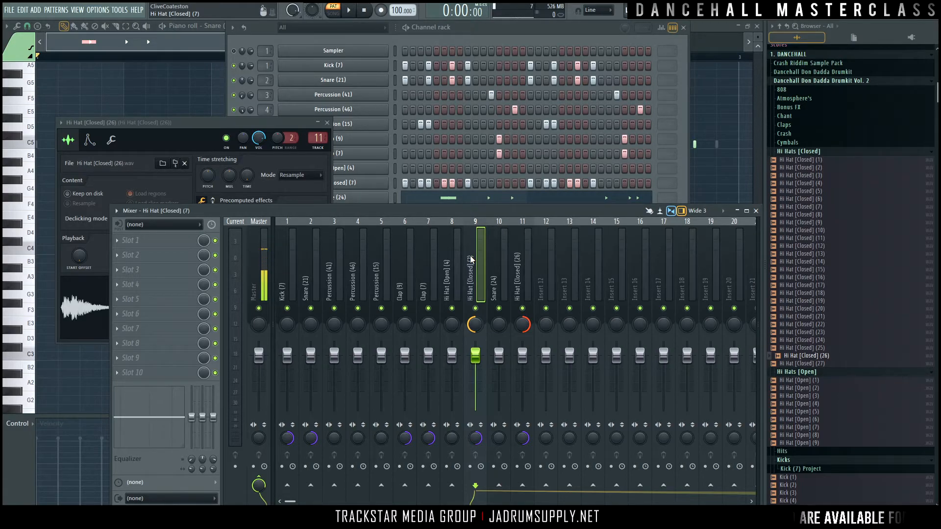
alt+click(475, 330)
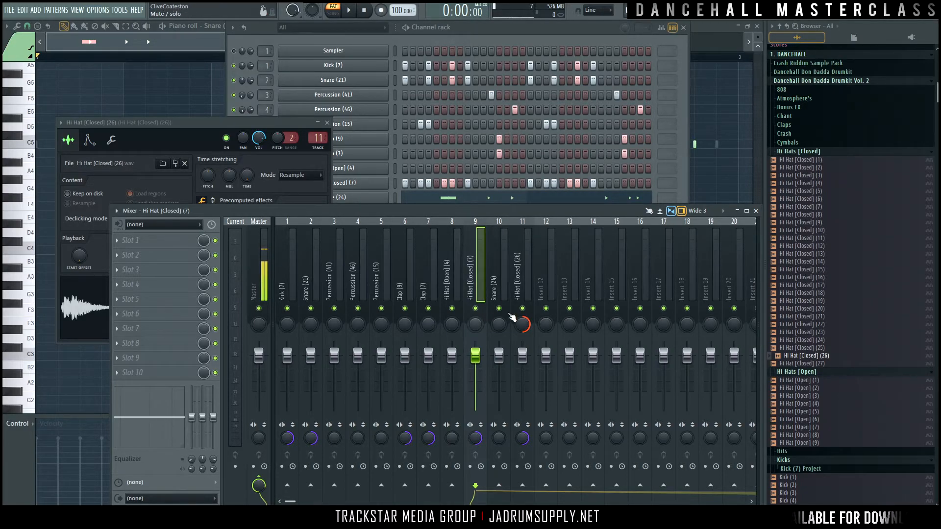
alt+click(521, 328)
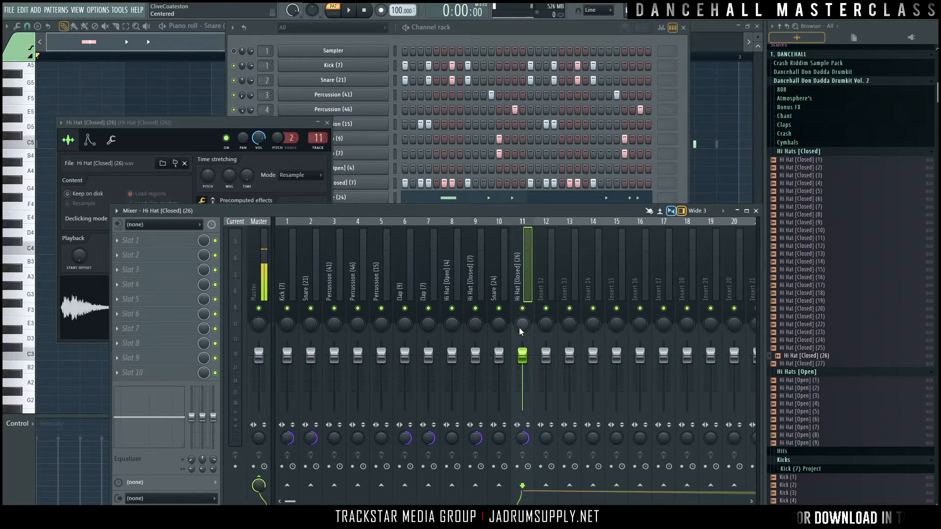
Step: Bring the channel rack forward, view the Snare (24) sampler, play the pattern and close the sampler
click(501, 33)
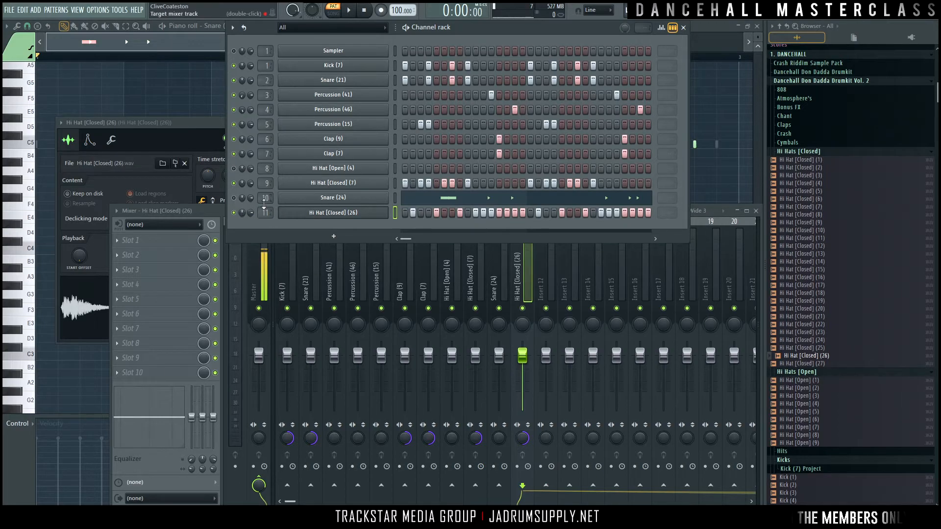
click(339, 201)
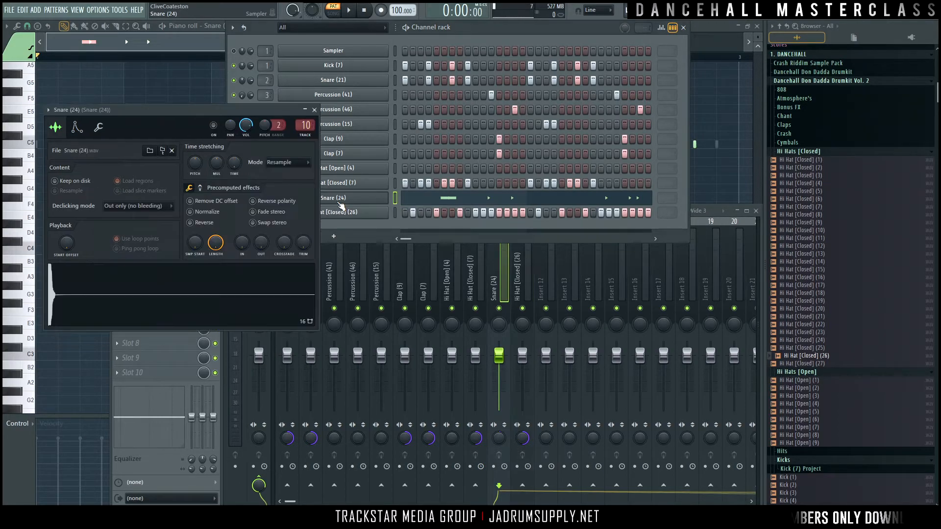
key(space)
click(341, 202)
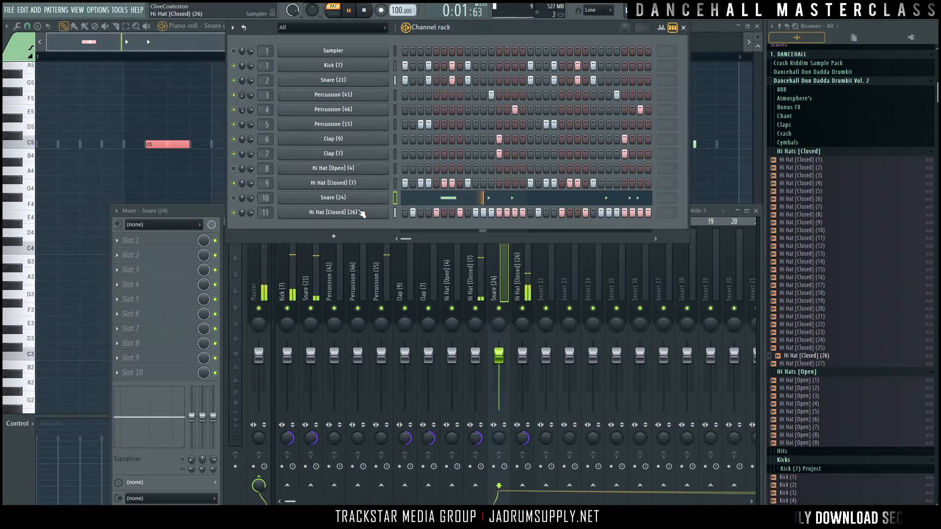
key(space)
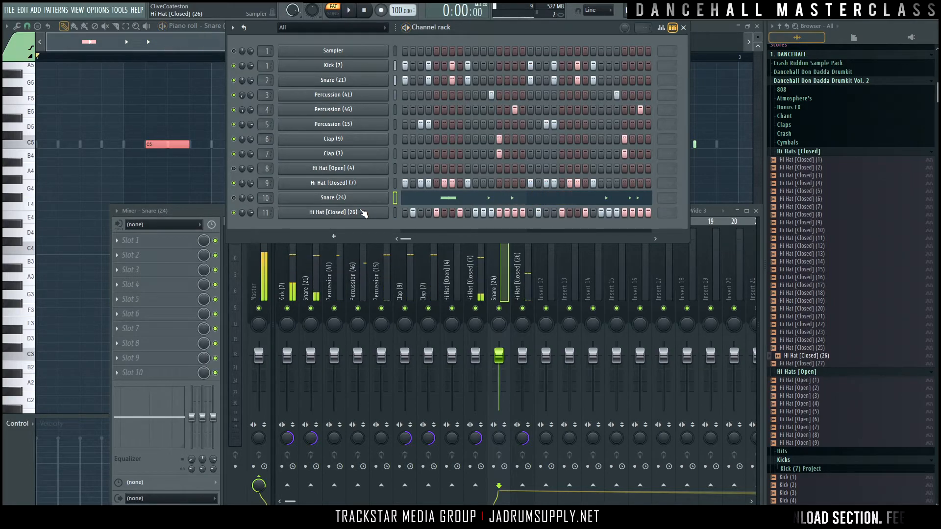